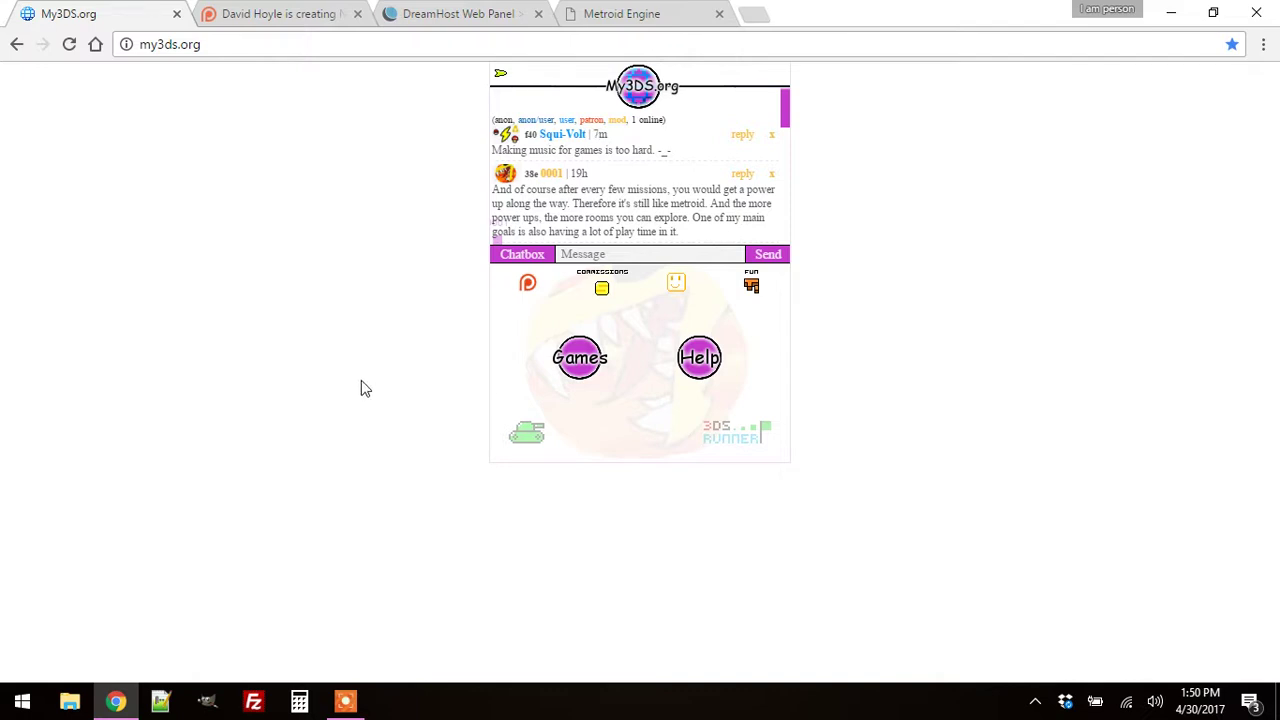
Open the My3DS.org Games grid and scroll through thumbnails like 3DS Runner and Tank 3DS
left_click(588, 371)
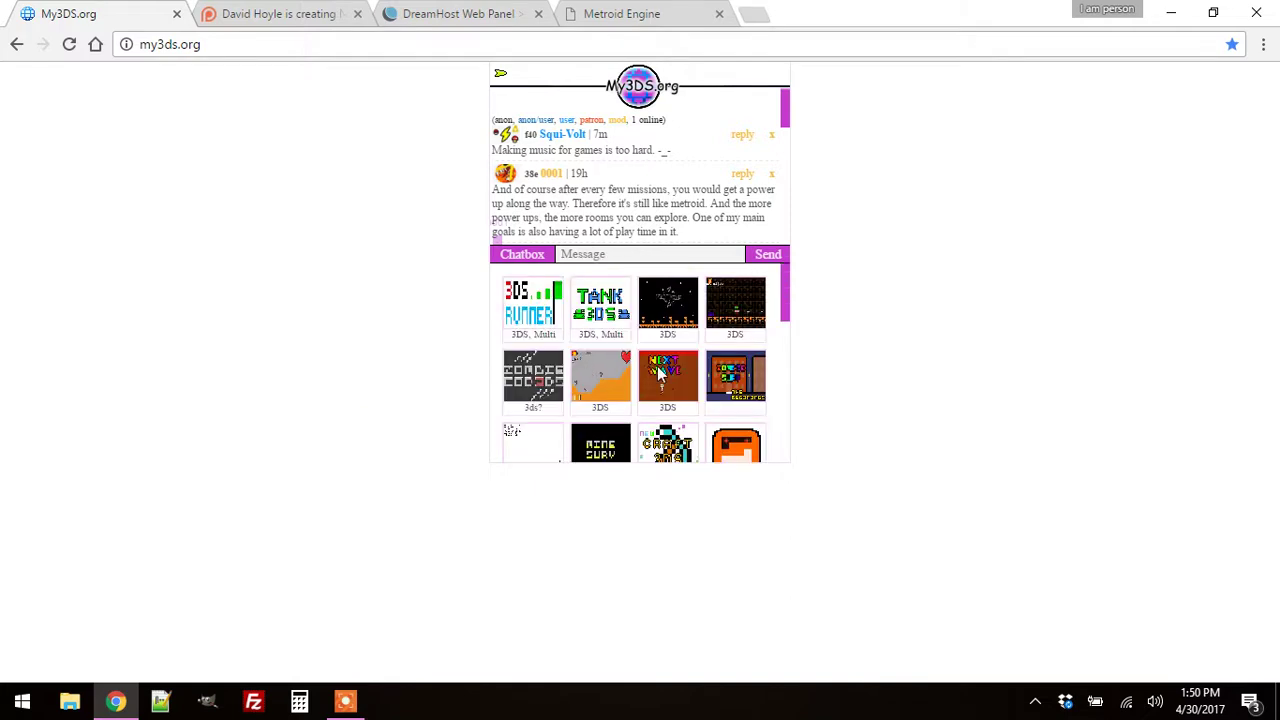
scroll(659, 374, "down", 1)
scroll(659, 374, "down", 1)
scroll(677, 397, "up", 3)
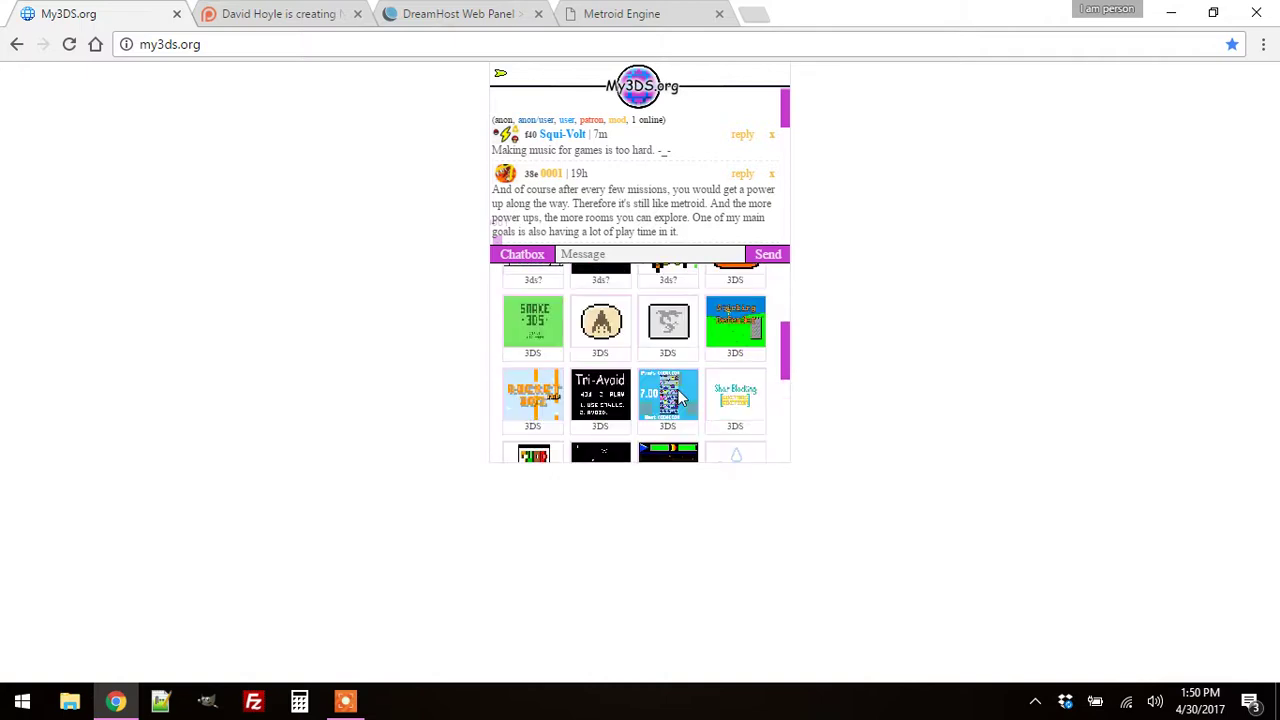
scroll(677, 397, "up", 3)
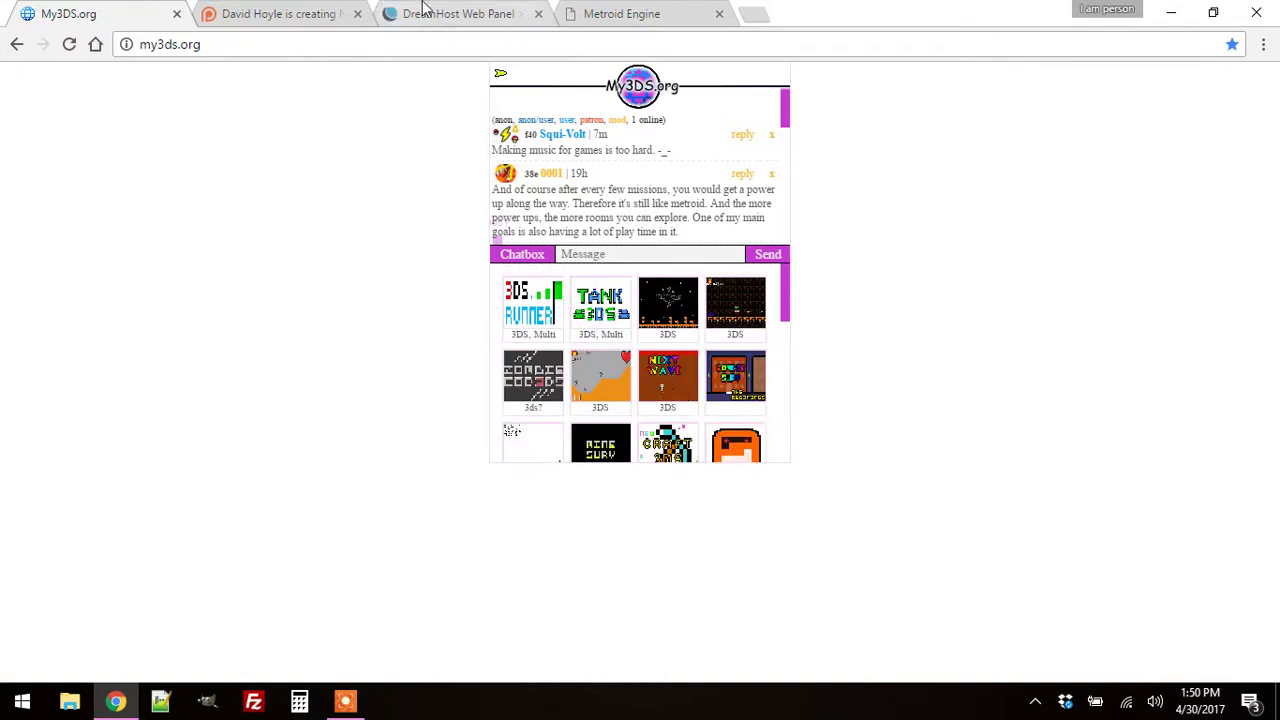
Switch to DreamHost's service plans: Happy Hosting $10.95 monthly and DreamHost VPS $15.00
left_click(476, 8)
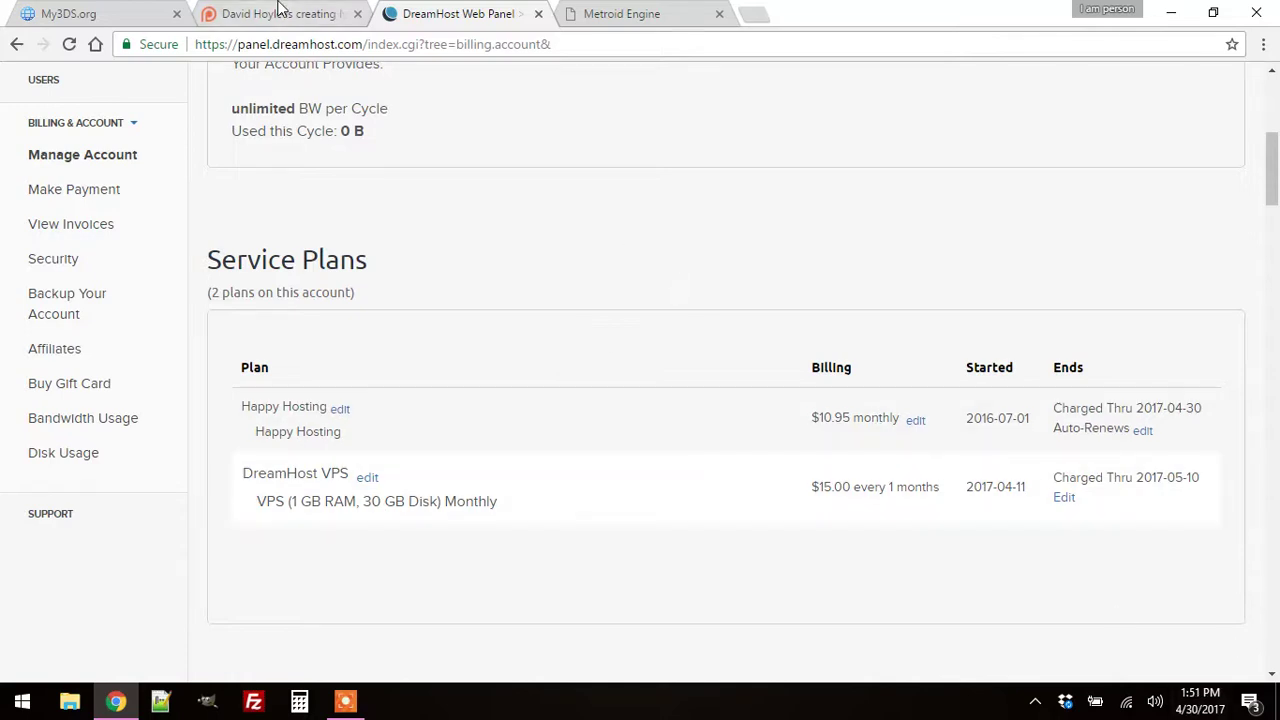
Bring up the Nintendo 3DS Browser Games Patreon page and scroll past its $0 of $26 goal
left_click(280, 13)
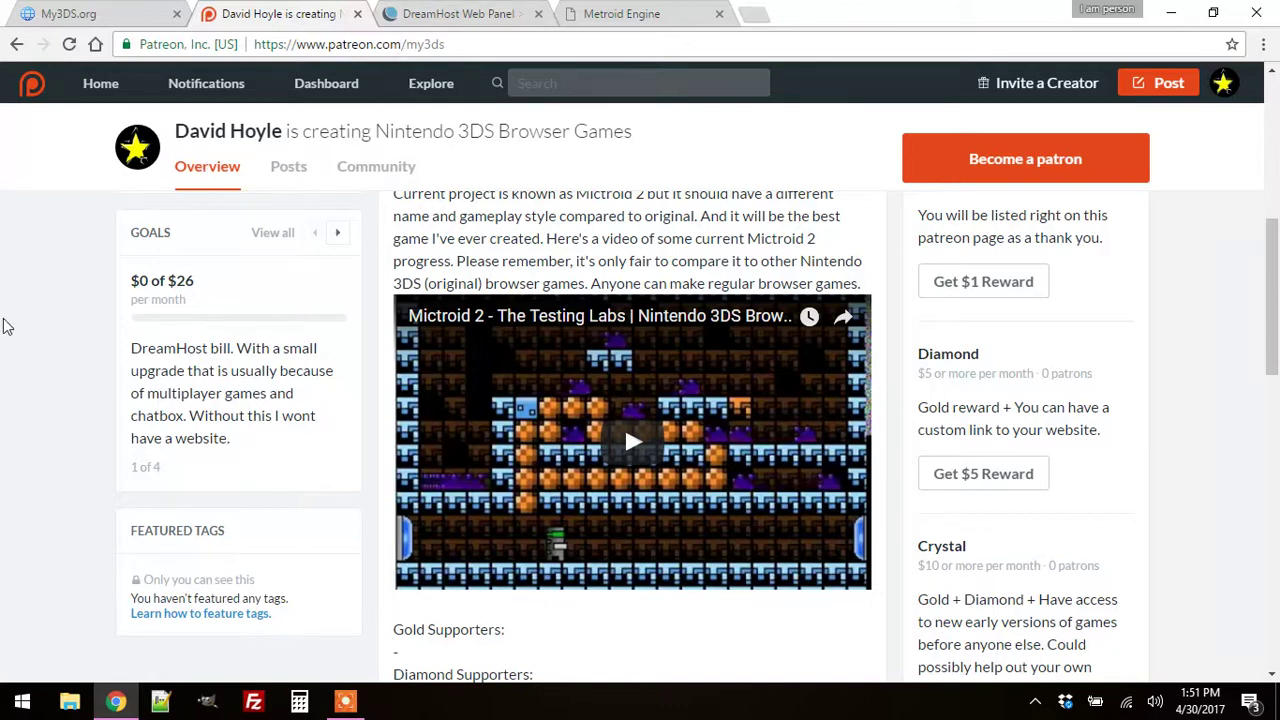
scroll(5, 330, "up", 2)
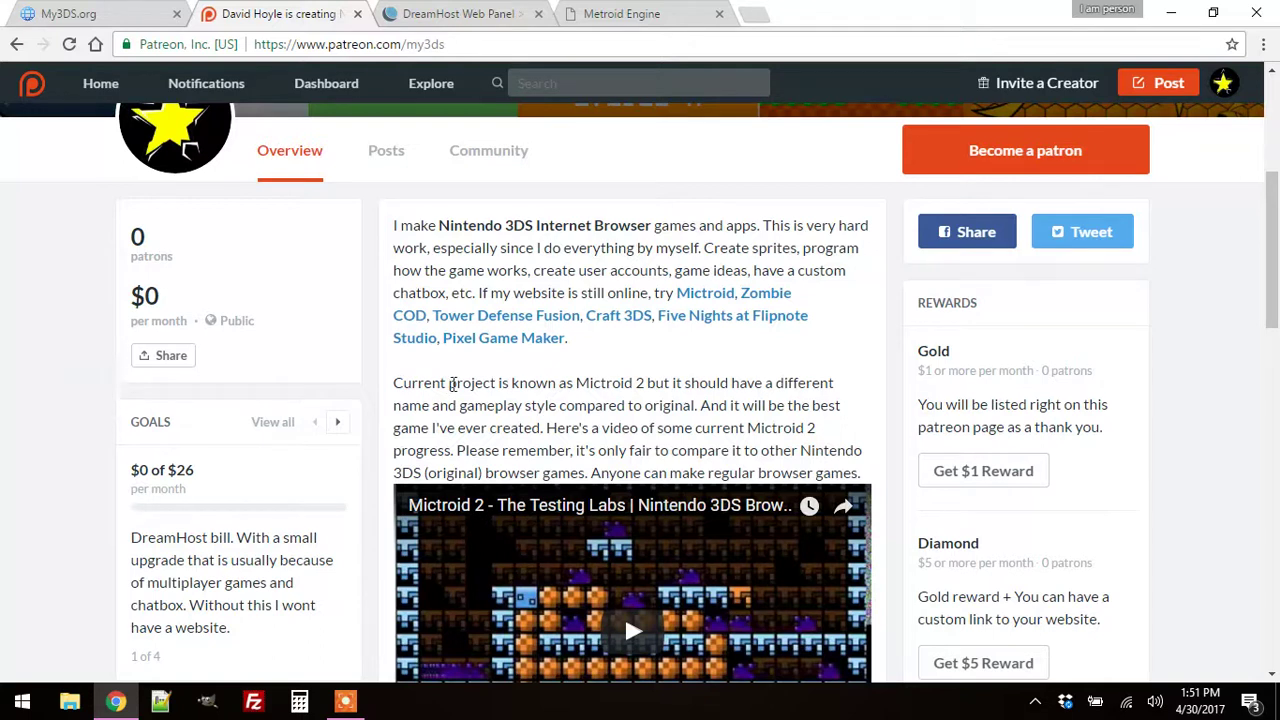
scroll(15, 423, "down", 2)
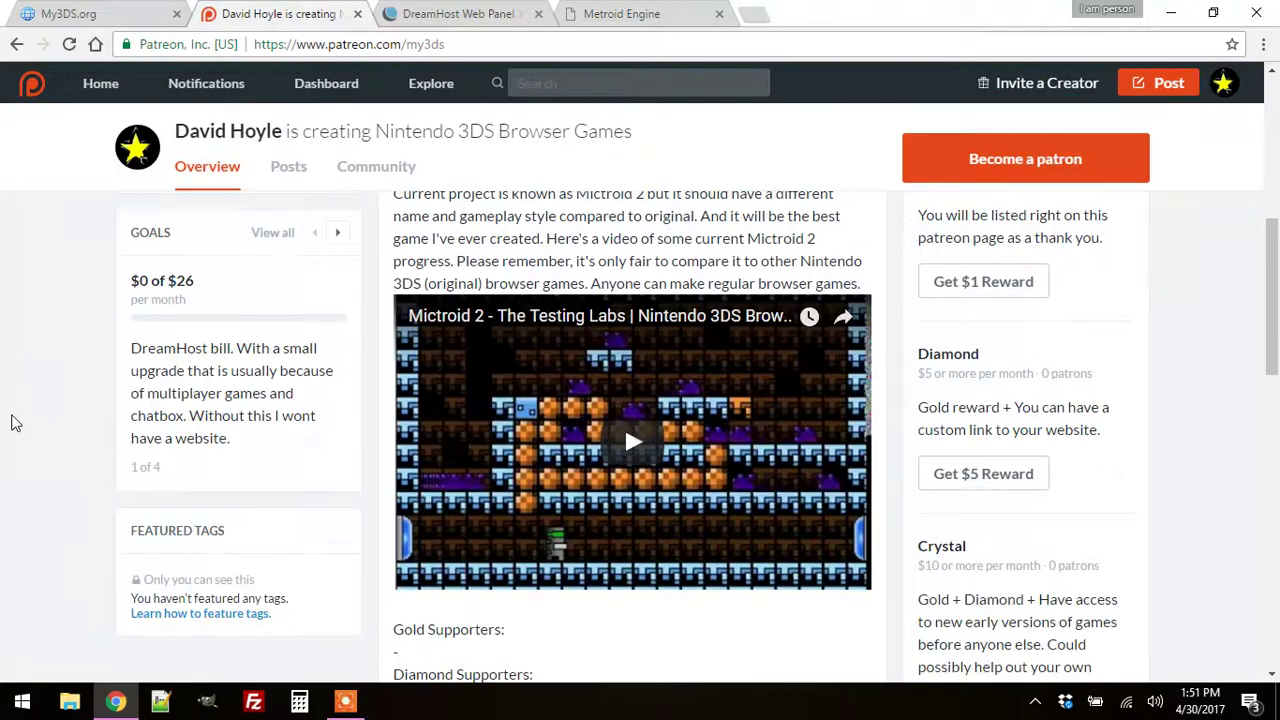
scroll(15, 423, "up", 2)
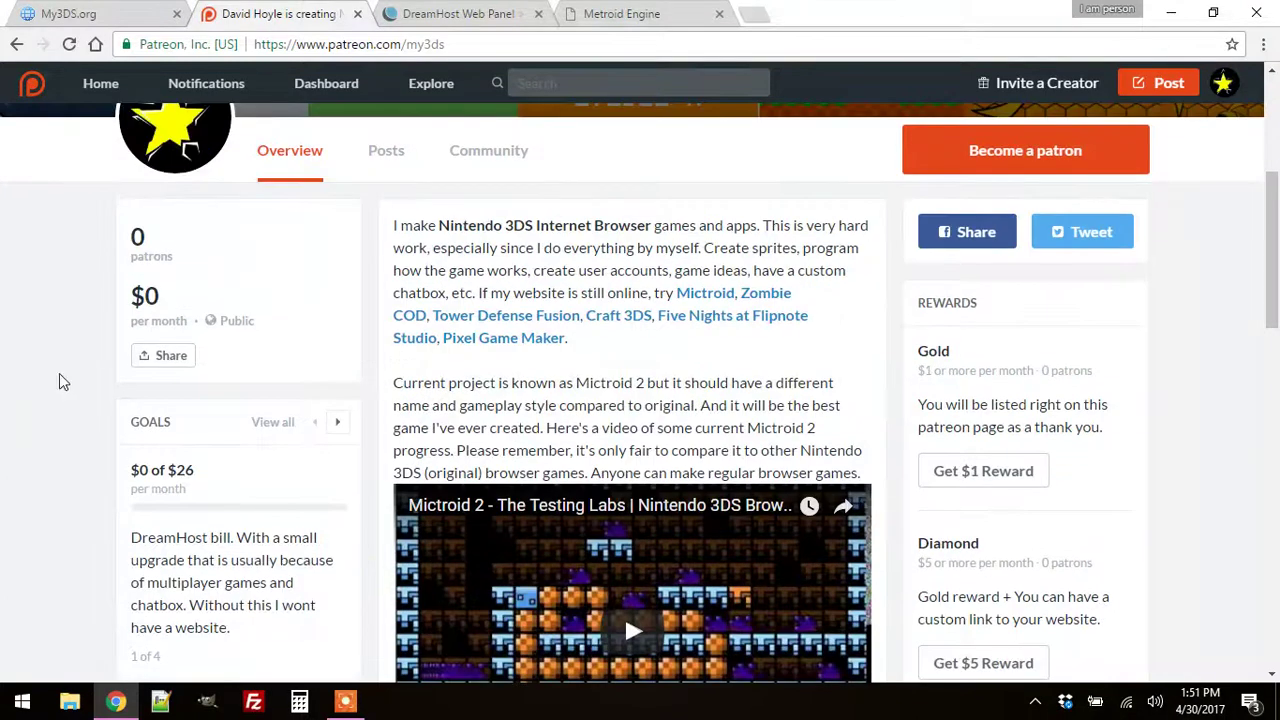
Flip between the DreamHost, My3DS.org and Patreon tabs, ending back on Patreon
left_click(435, 10)
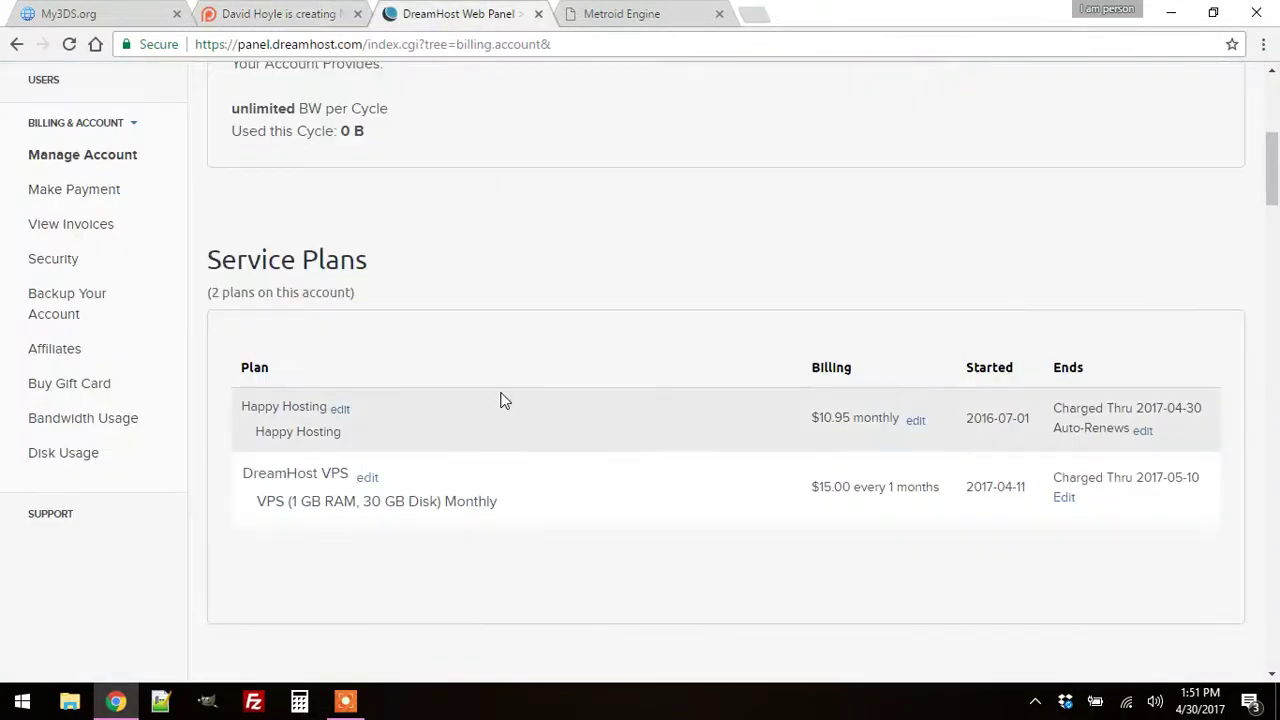
left_click(165, 8)
left_click(300, 12)
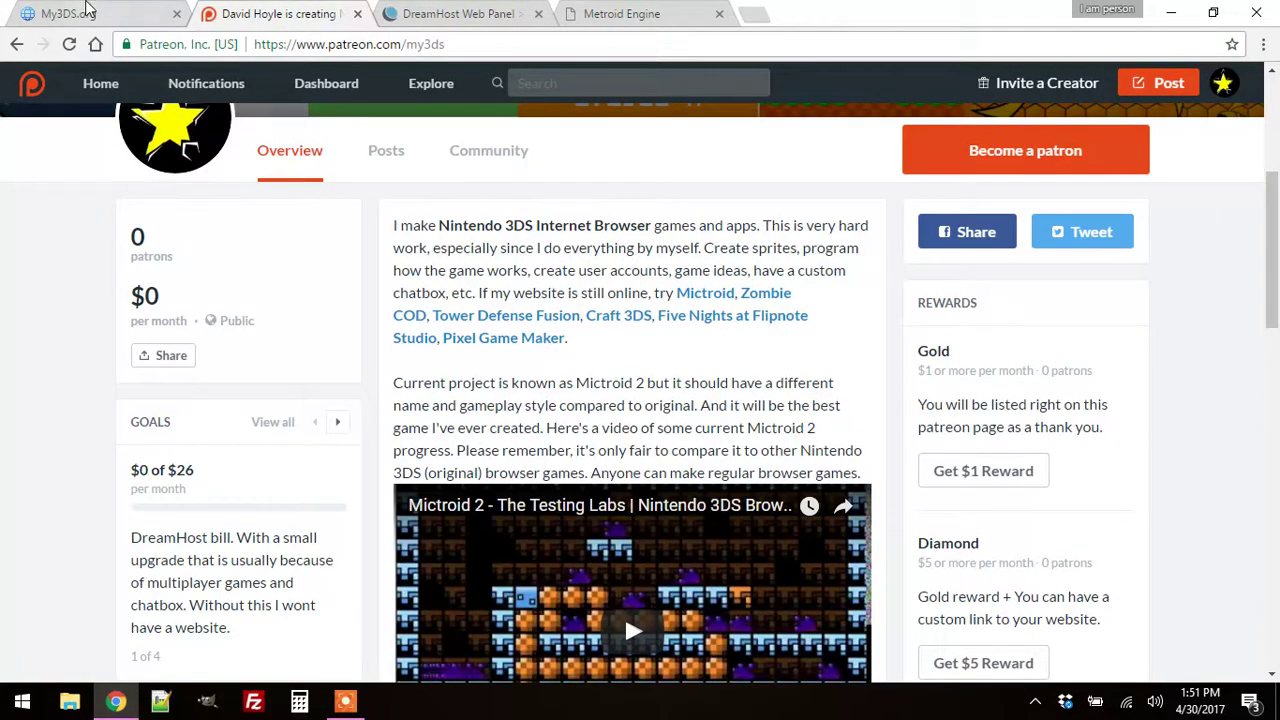
left_click(86, 10)
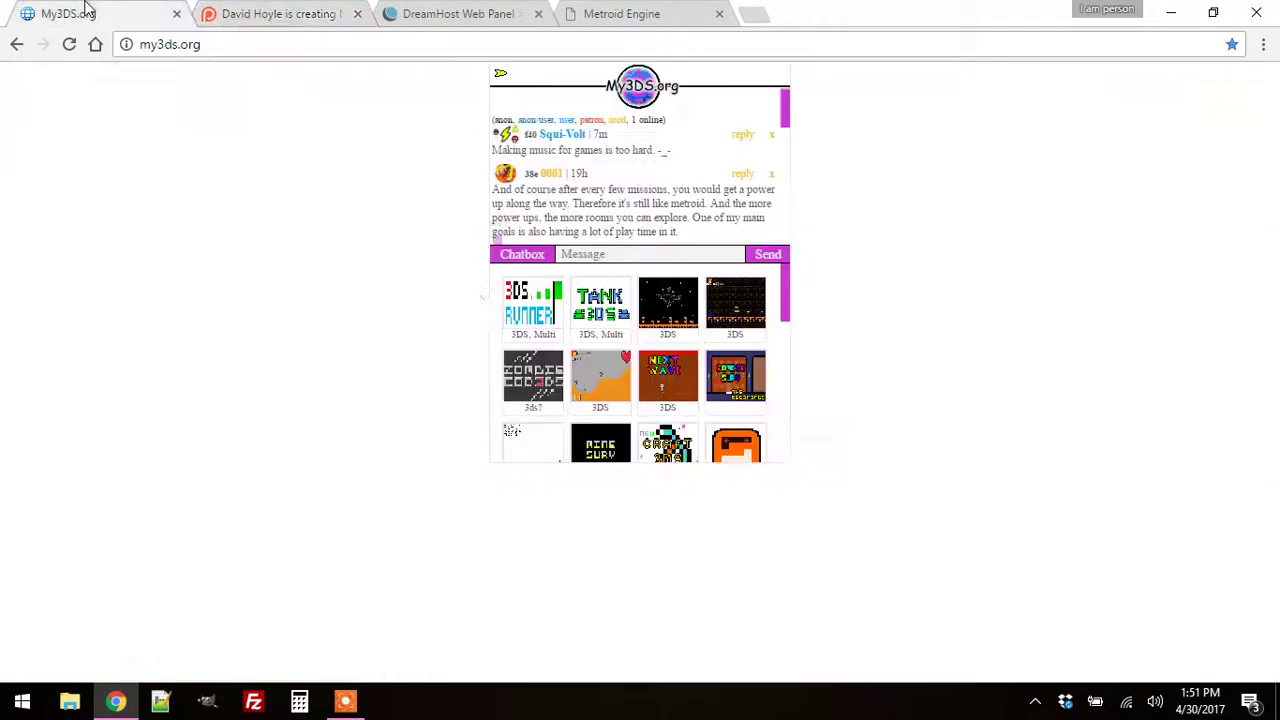
left_click(340, 10)
scroll(660, 447, "down", 3)
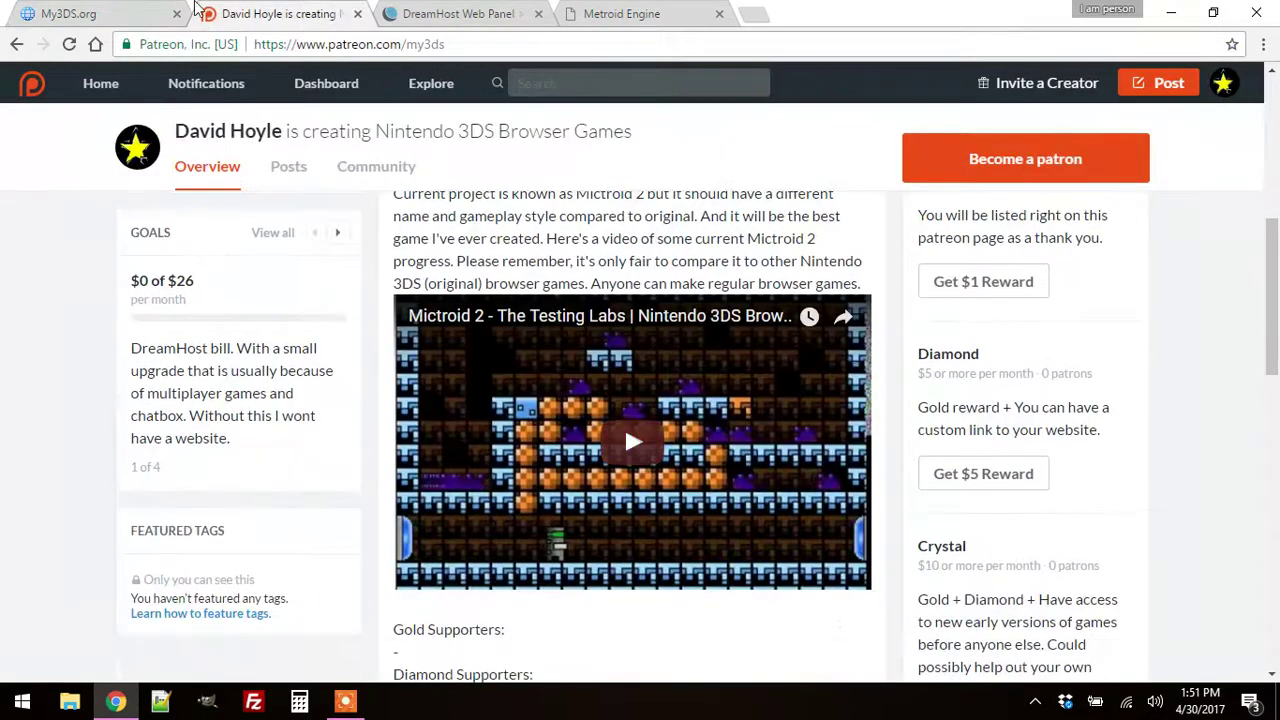
Return to the My3DS.org games list, scroll through it, and exit to the home menu
left_click(170, 8)
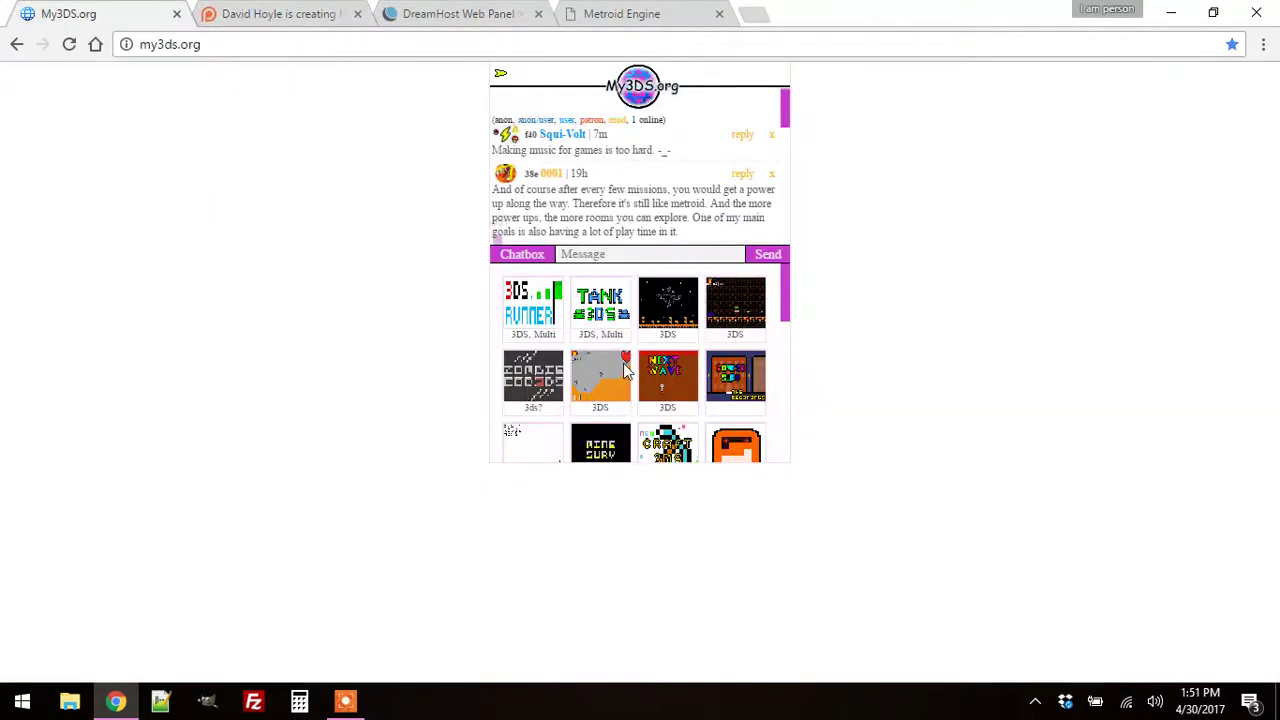
scroll(797, 365, "down", 3)
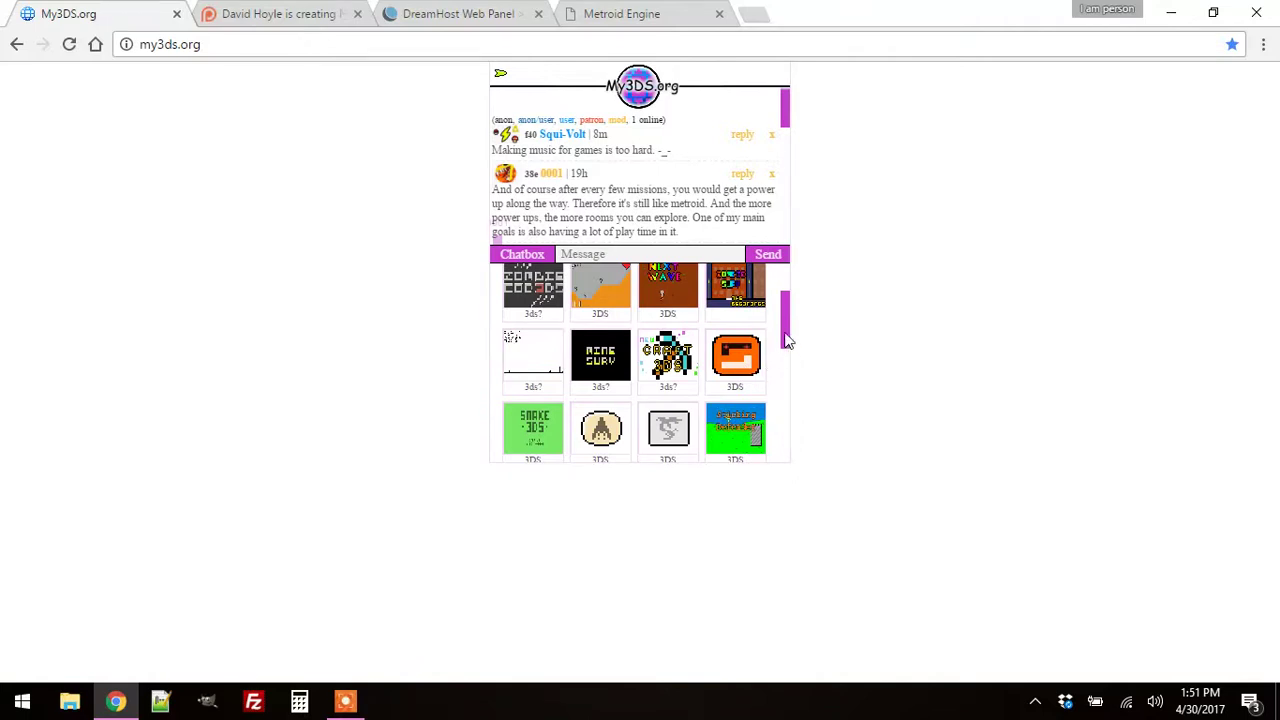
mouse_move(786, 340)
left_mouse_down()
mouse_move(791, 437)
mouse_move(789, 327)
mouse_move(786, 440)
left_mouse_up()
left_click(762, 446)
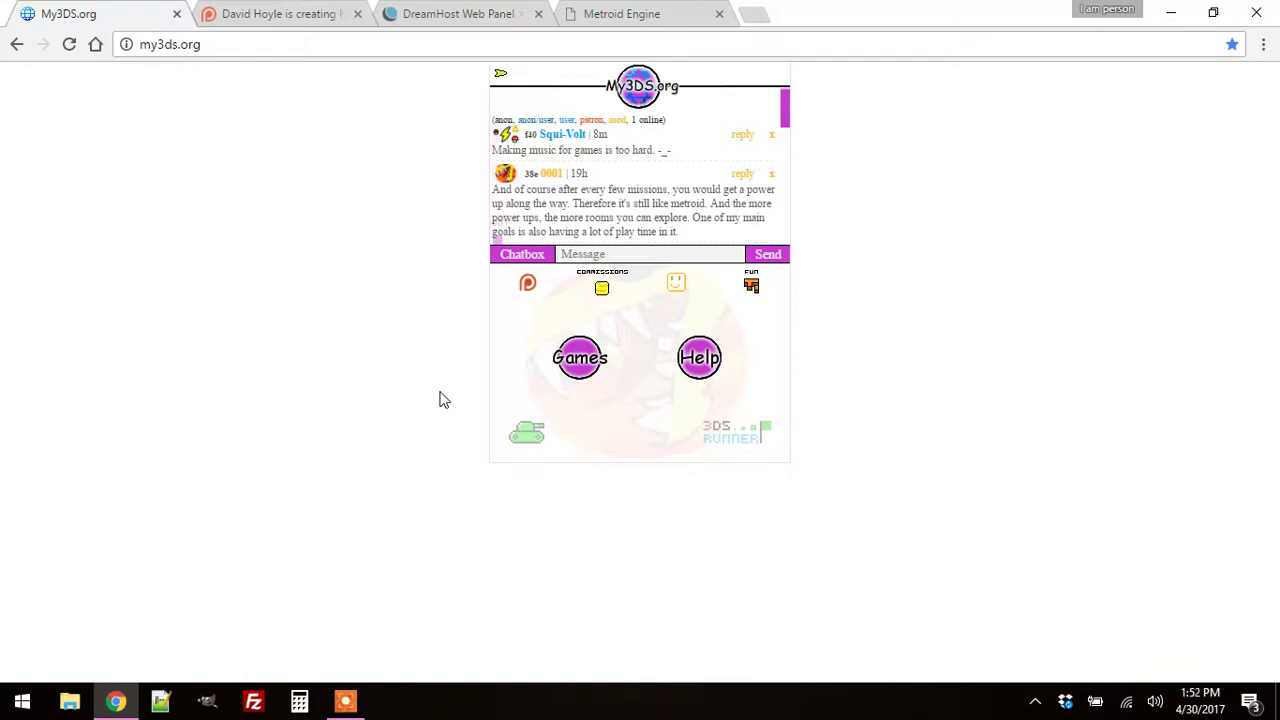
Reopen the games list, dismiss a stray context menu, and exit to the home menu again
left_click(591, 367)
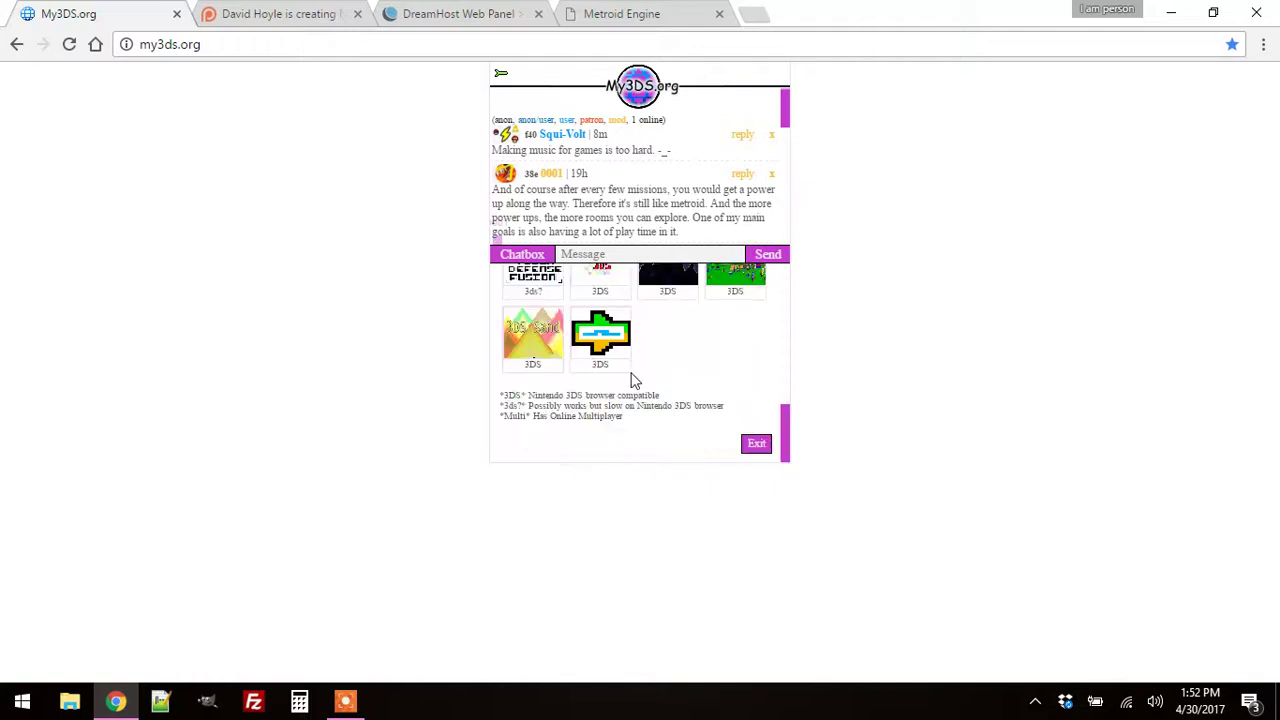
scroll(634, 377, "up", 5)
scroll(632, 378, "up", 1)
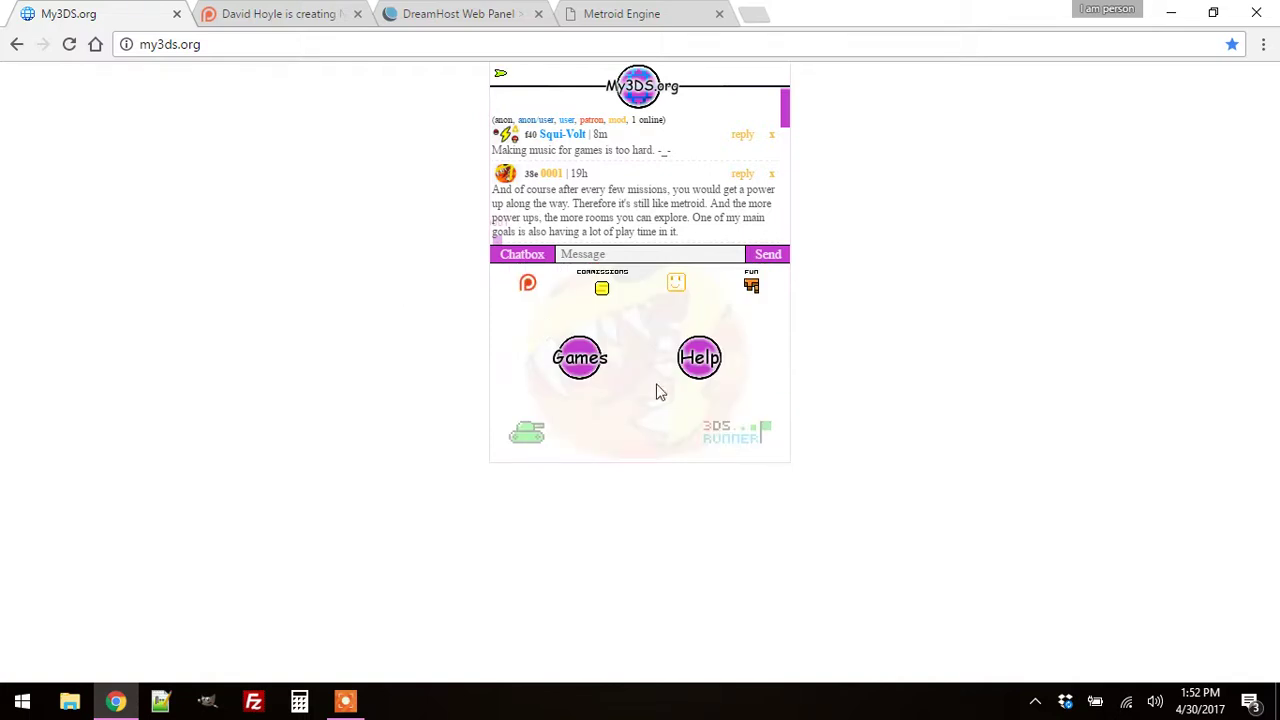
right_click(316, 216)
left_click(130, 222)
left_click(588, 366)
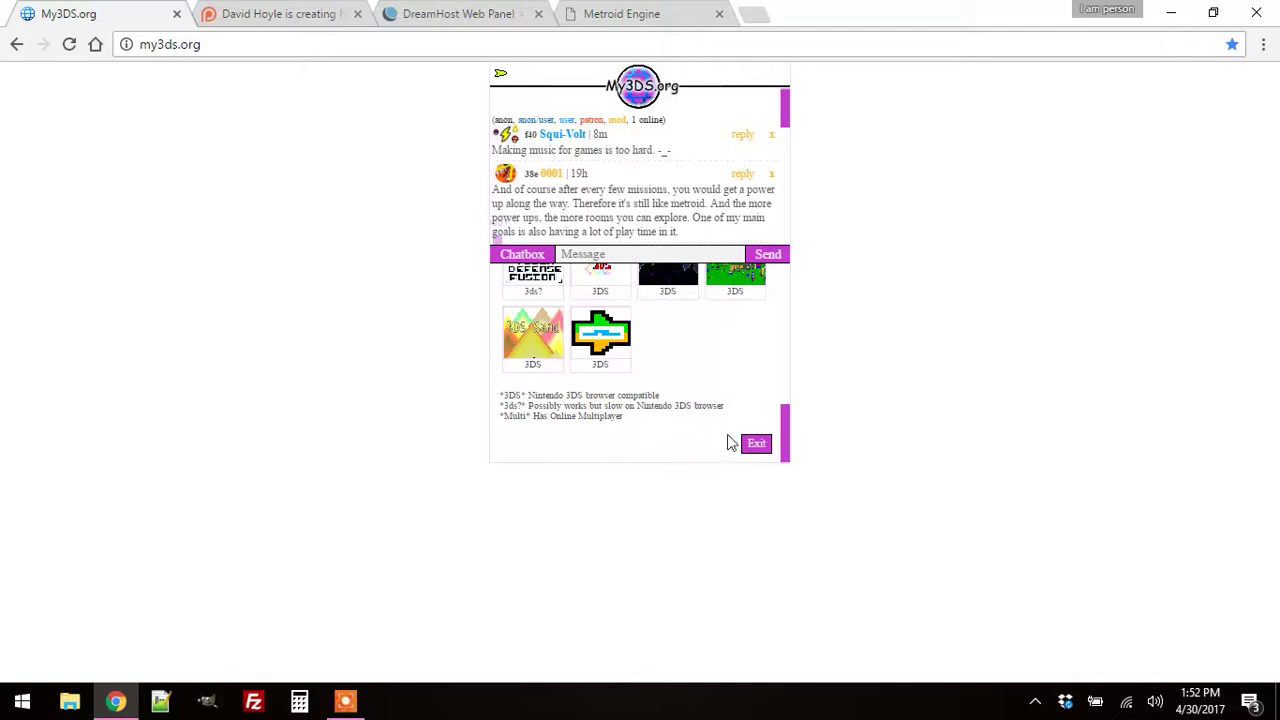
left_click(752, 446)
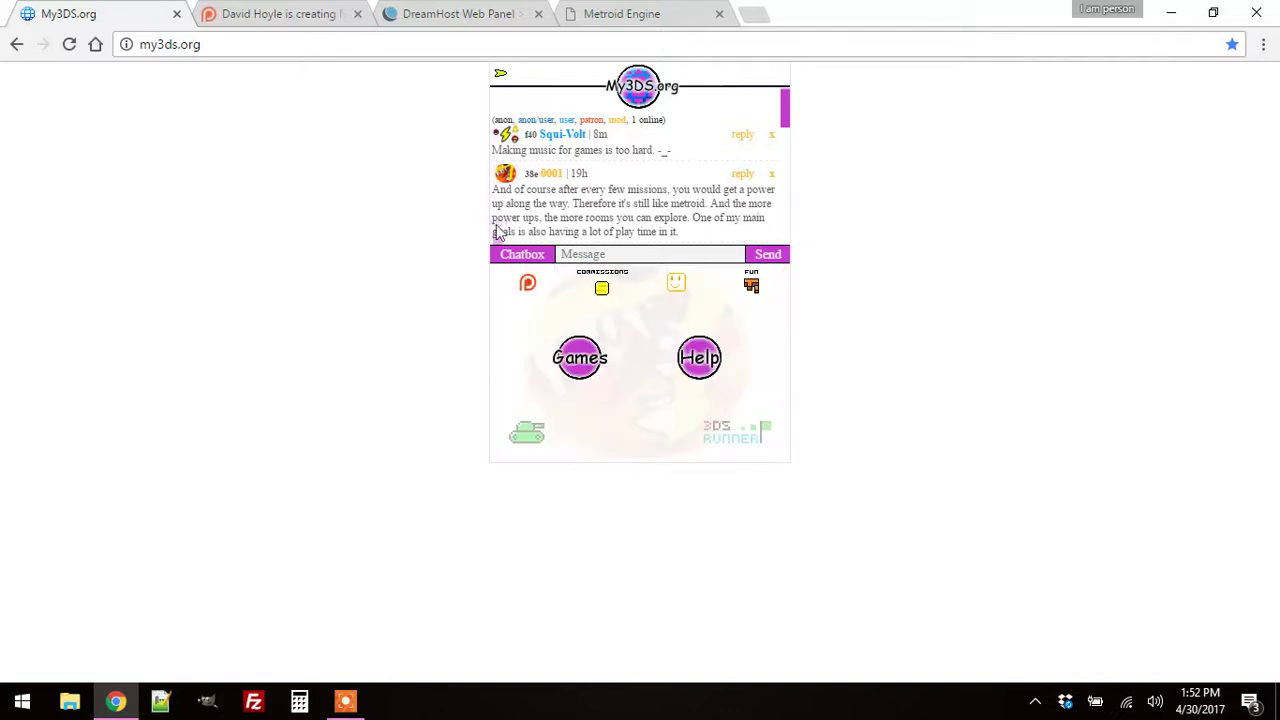
Scroll the Patreon creator page to the Mictroid 2 video and supporter tiers
left_click(274, 13)
scroll(103, 366, "up", 5)
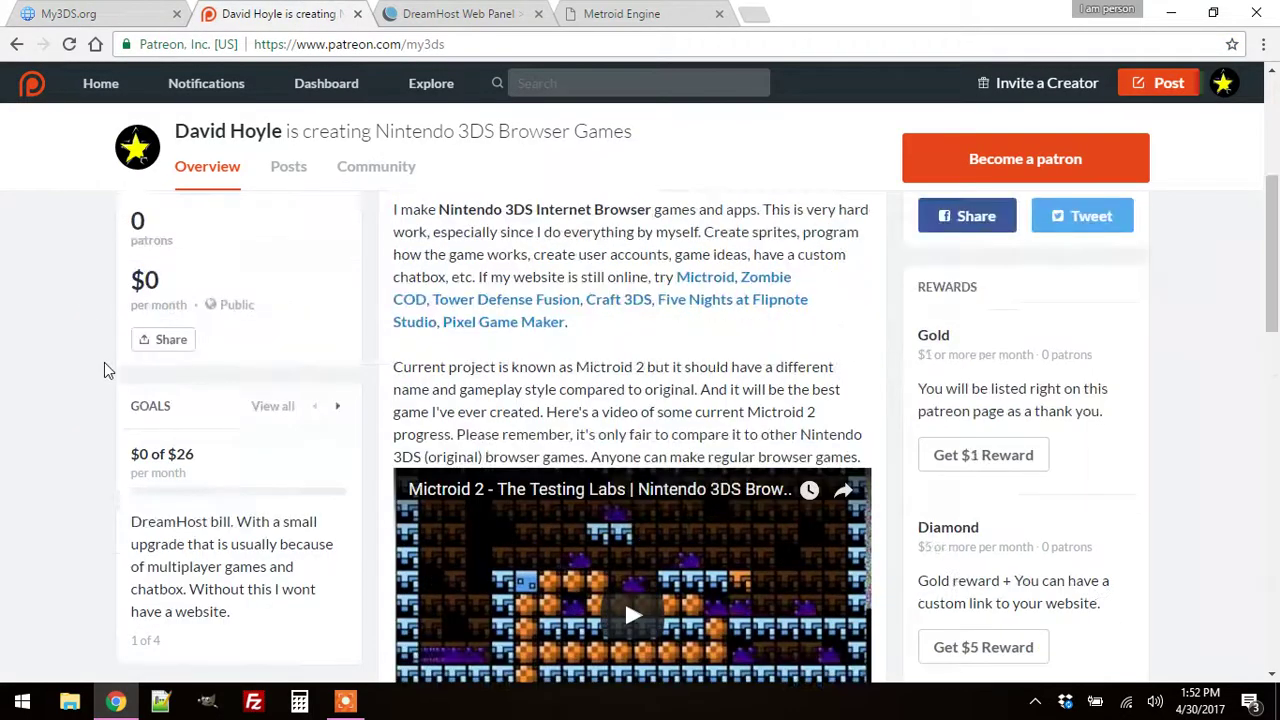
scroll(46, 417, "down", 1)
scroll(46, 417, "down", 1)
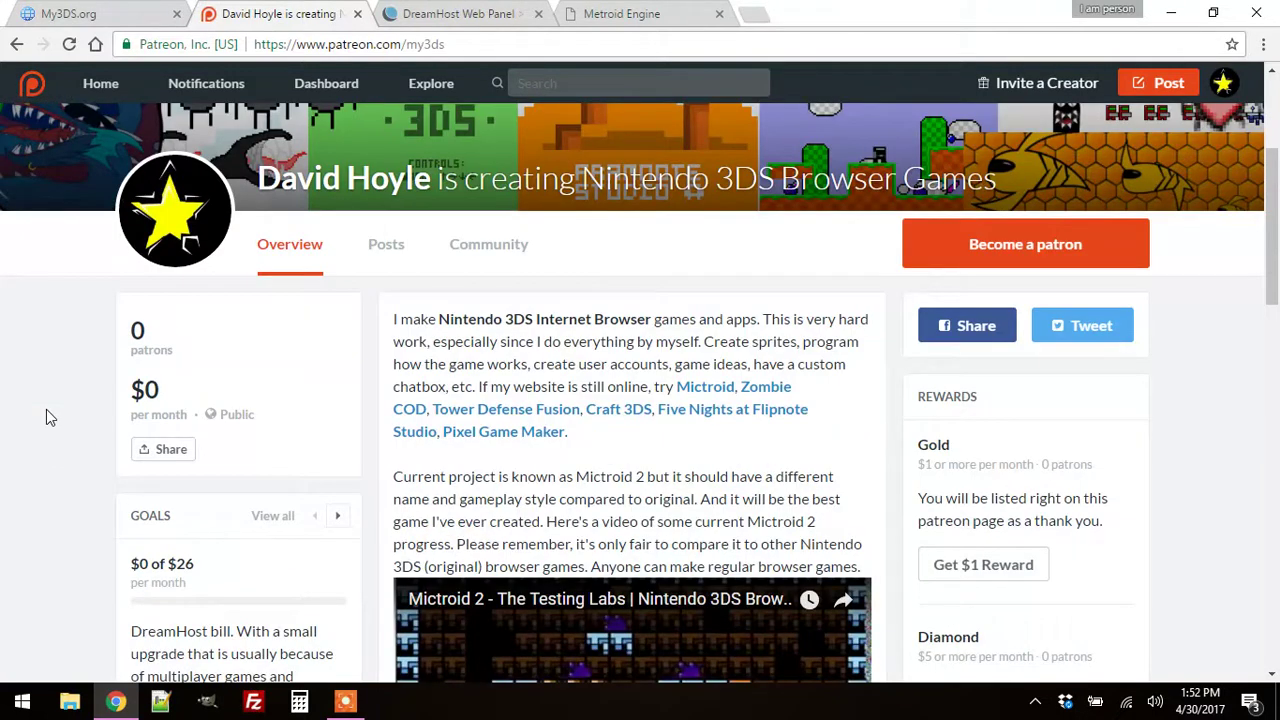
scroll(46, 417, "down", 4)
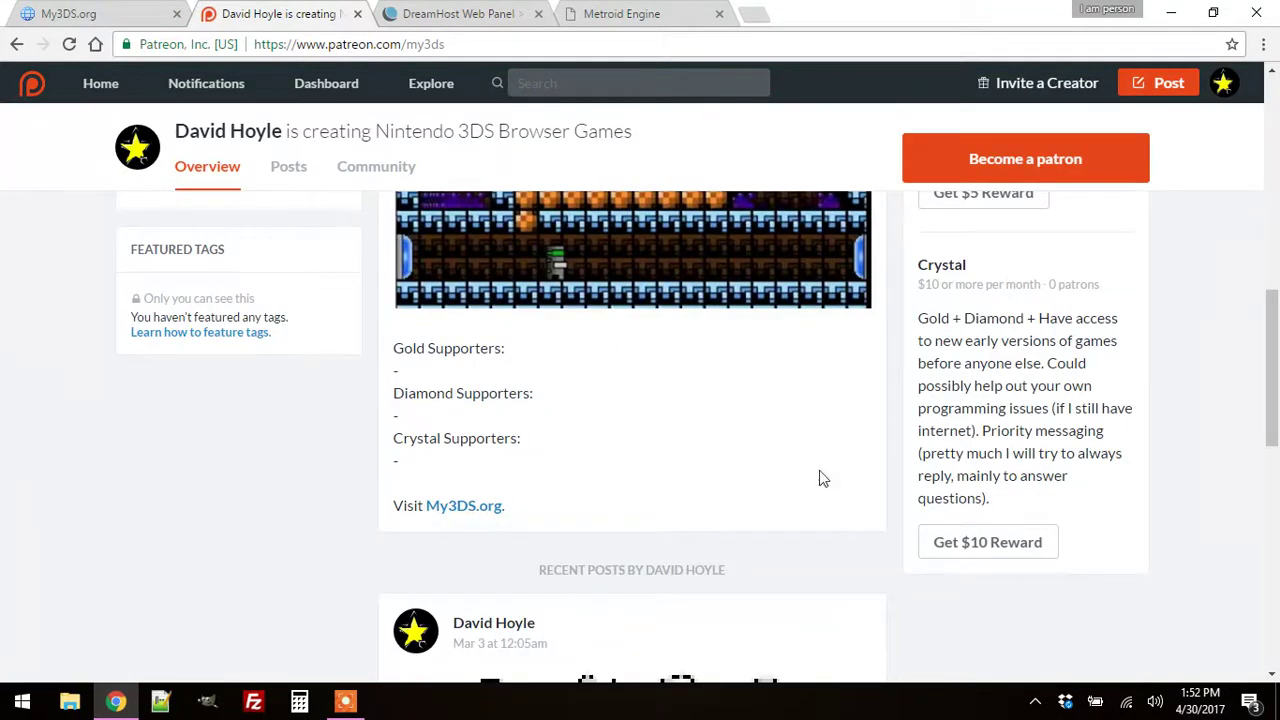
scroll(920, 411, "up", 4)
scroll(900, 434, "down", 3)
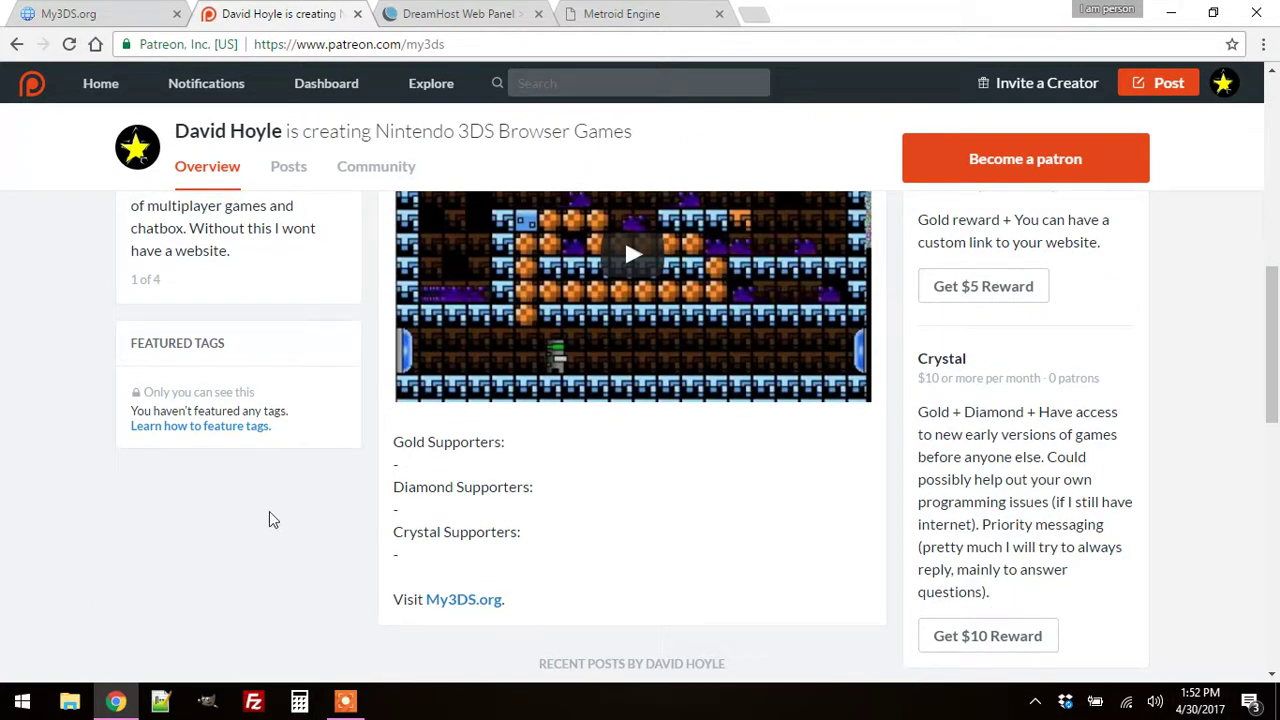
left_click_drag(266, 523, 238, 515)
Glance at the DreamHost and Metroid Engine tabs, then return to Patreon with Ctrl+2
left_click(442, 13)
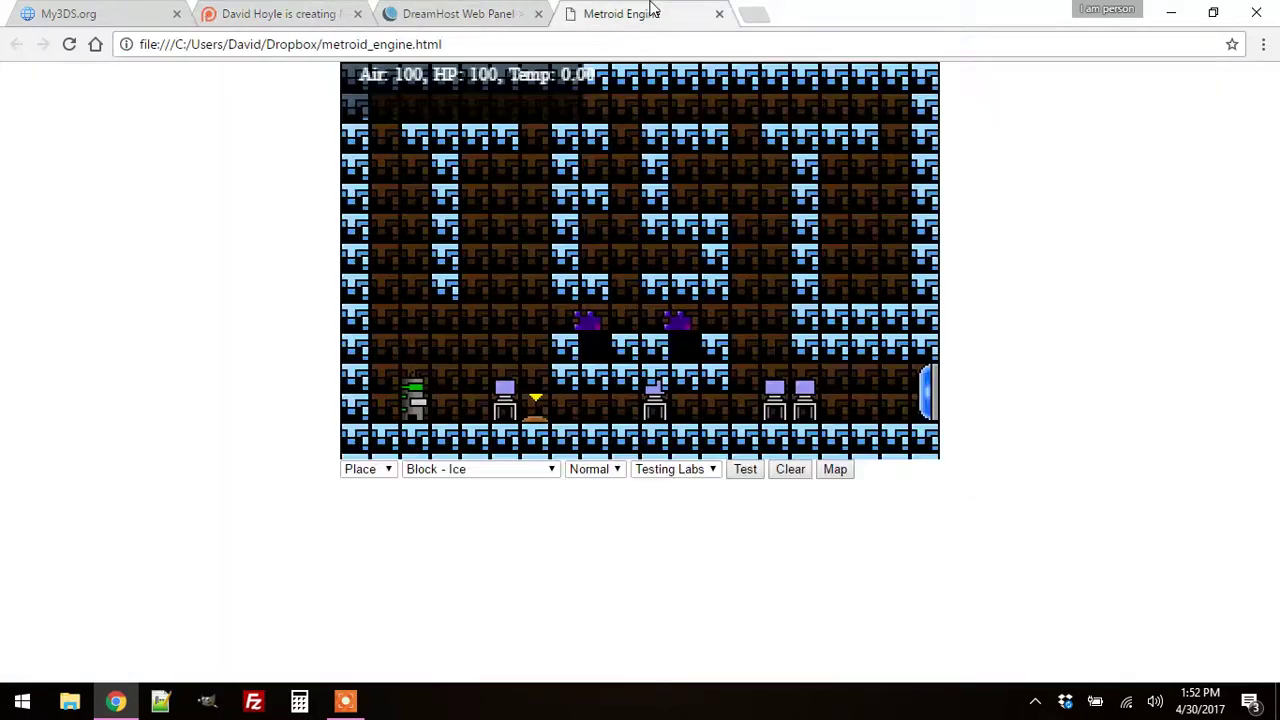
left_click(660, 14)
key("ctrl+2")
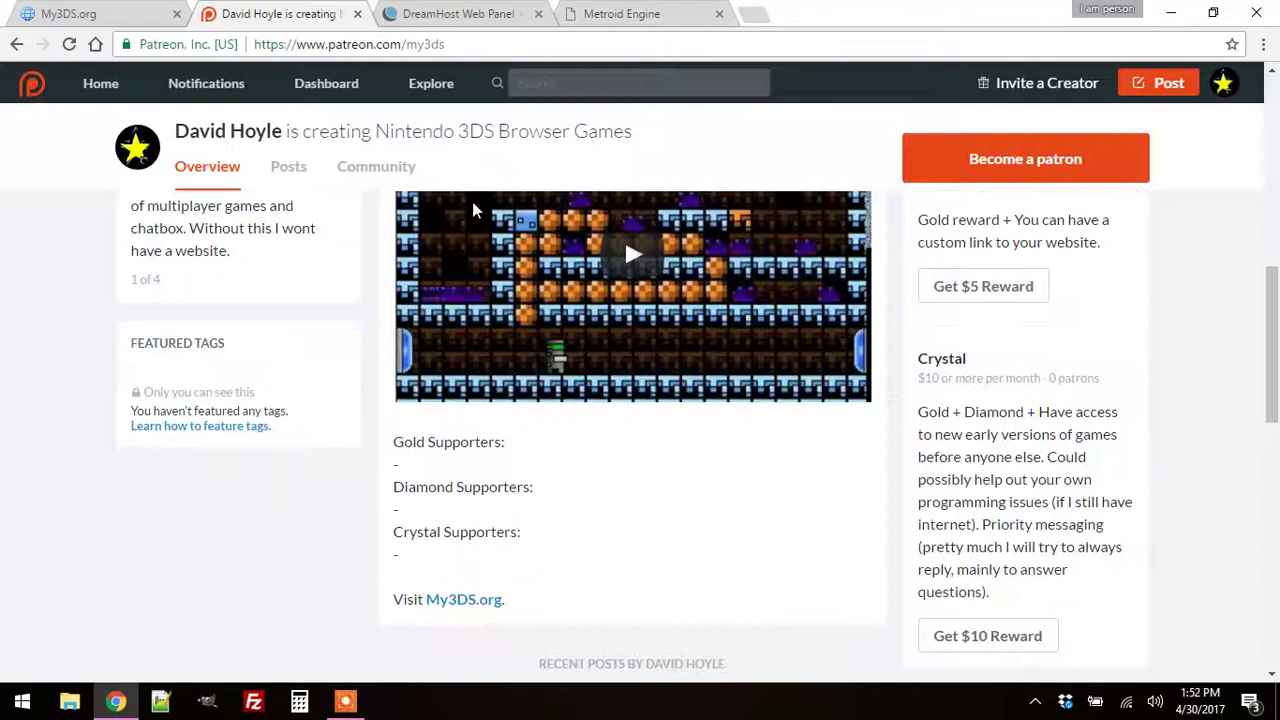
scroll(680, 370, "up", 1)
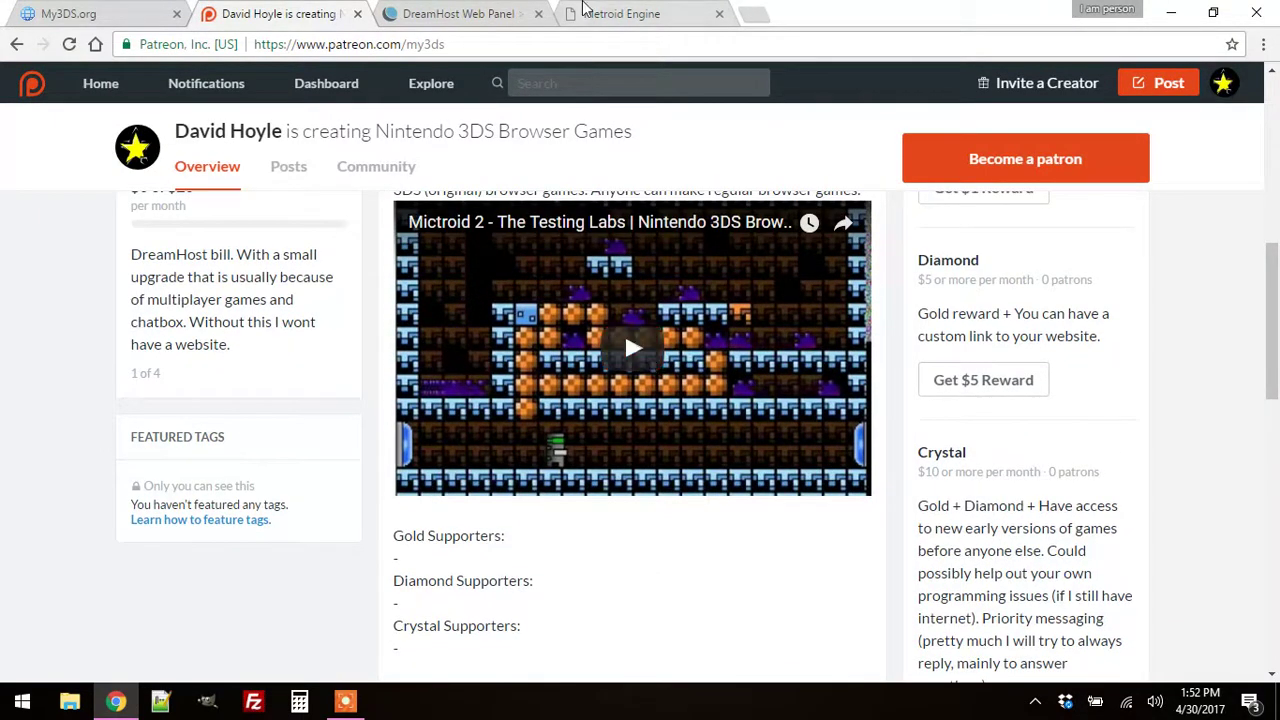
Return to the Metroid Engine tab and overlay the Testing Labs area map on the room
key("ctrl+4")
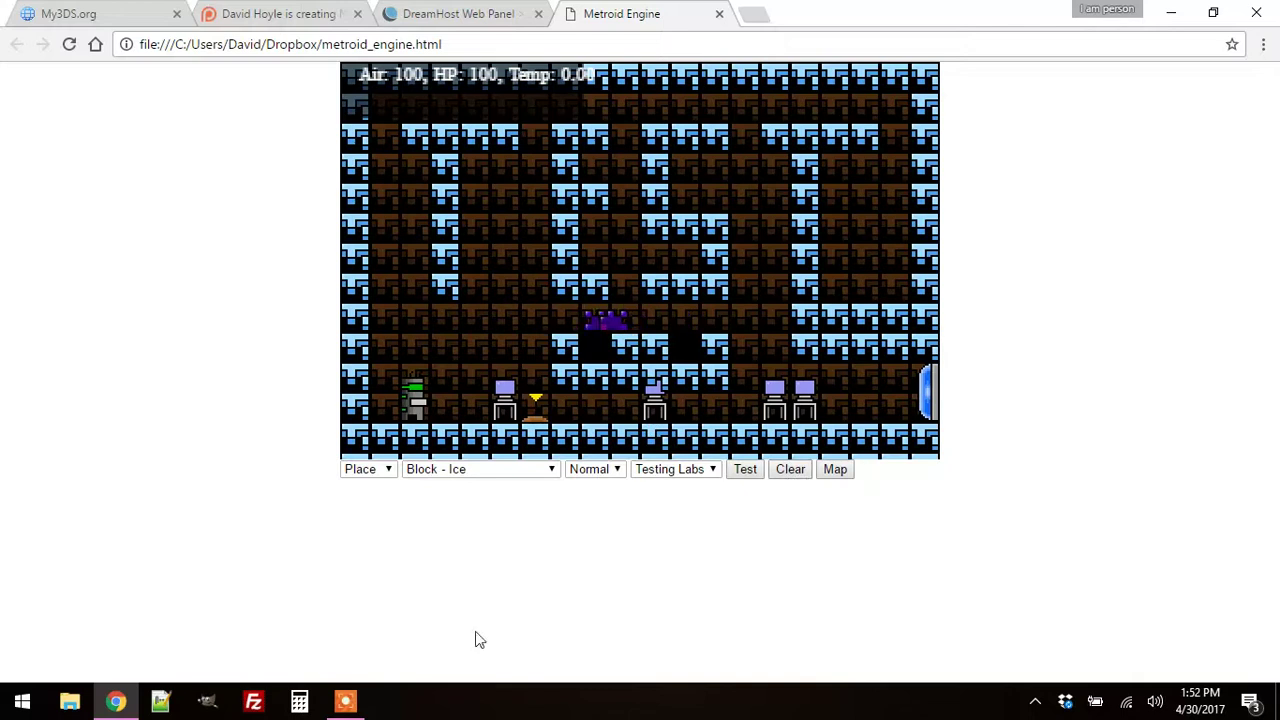
mouse_move(848, 657)
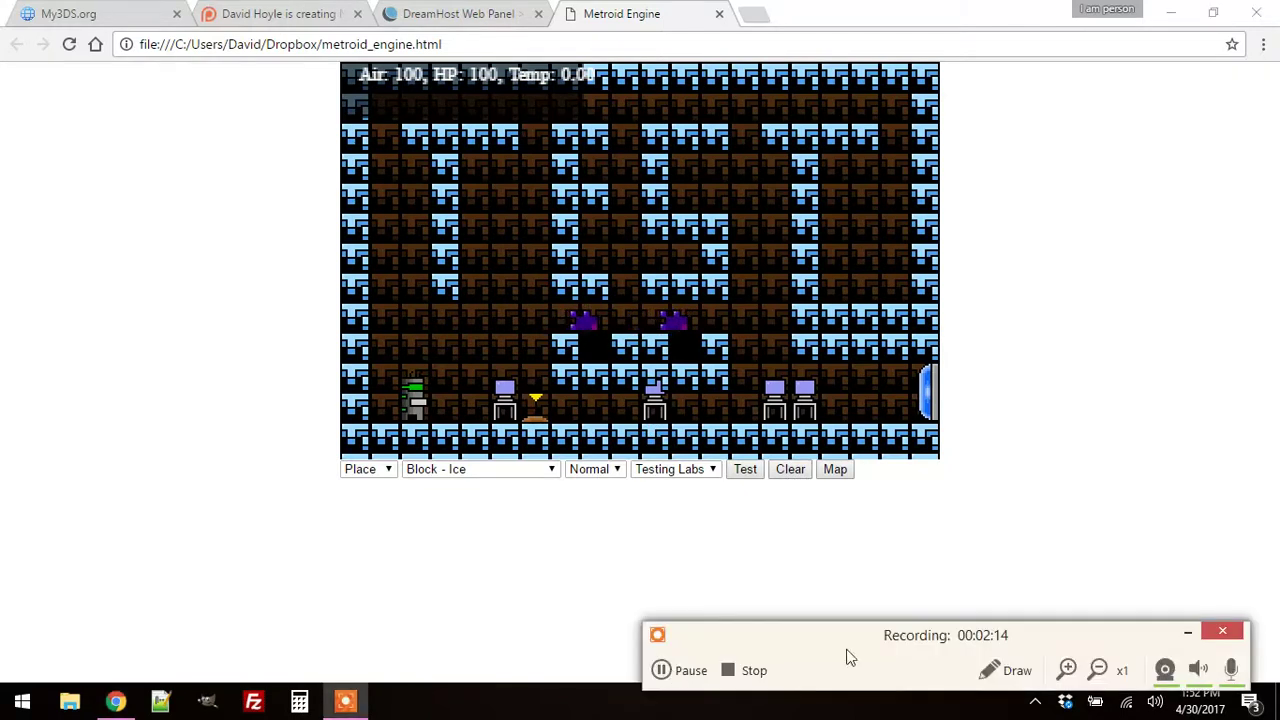
left_click(895, 511)
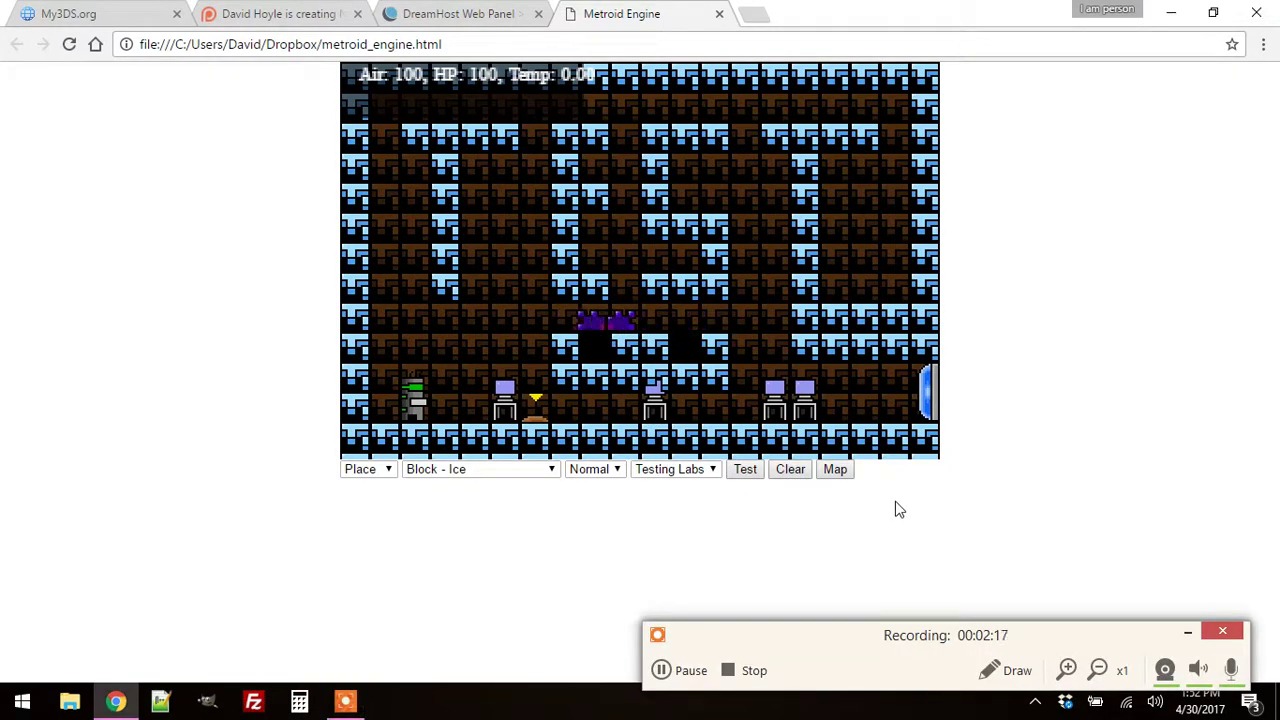
left_click(843, 472)
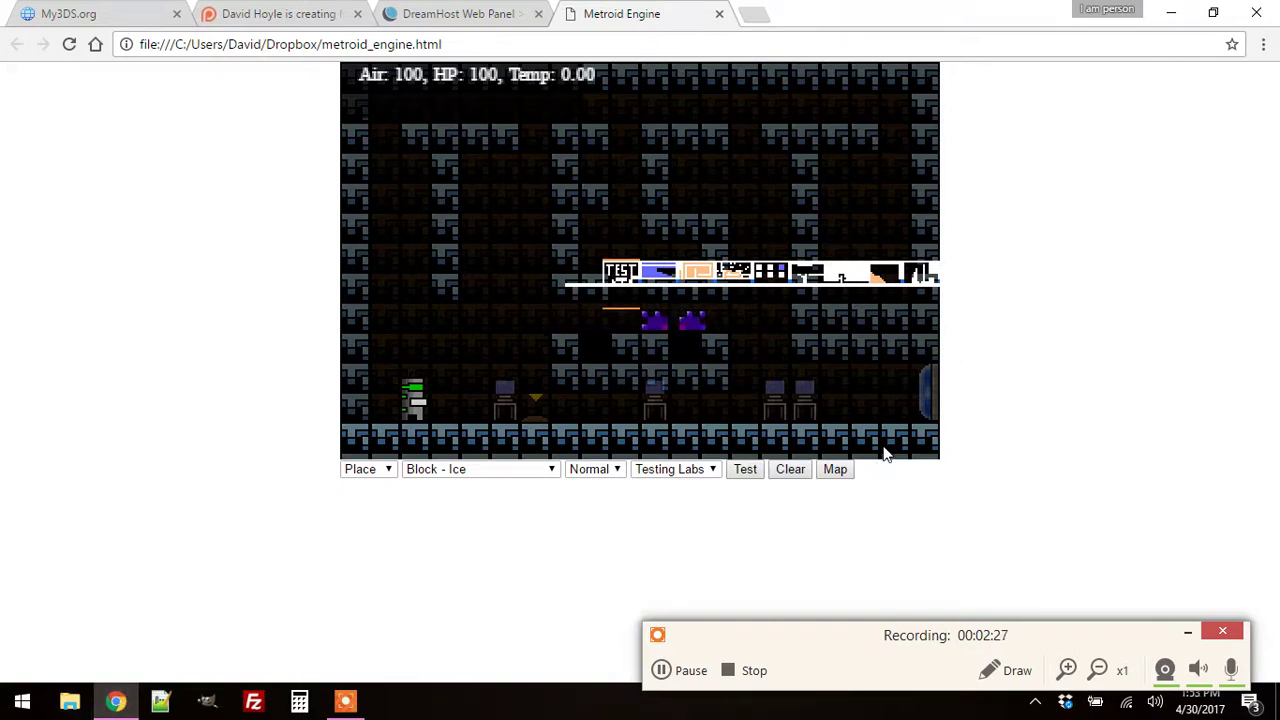
Load the Underground level, then paint and clear a patch of ice blocks beside the red ship
left_click(685, 472)
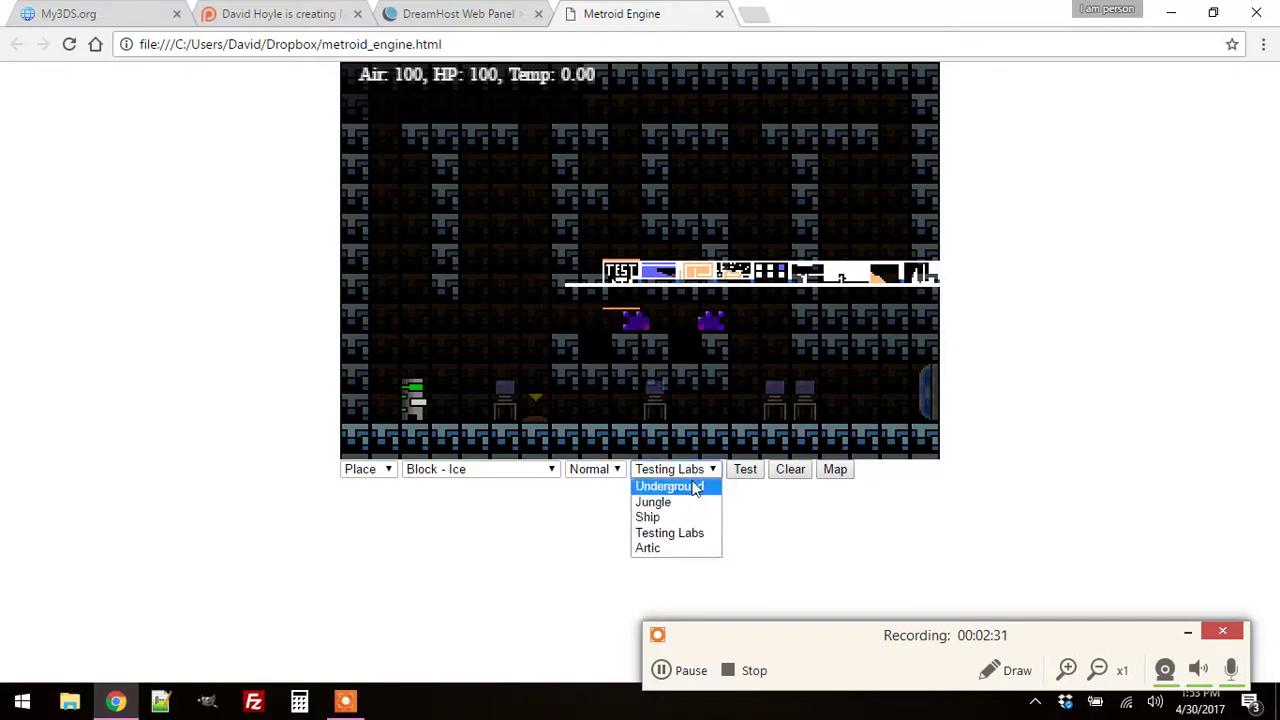
left_click(690, 486)
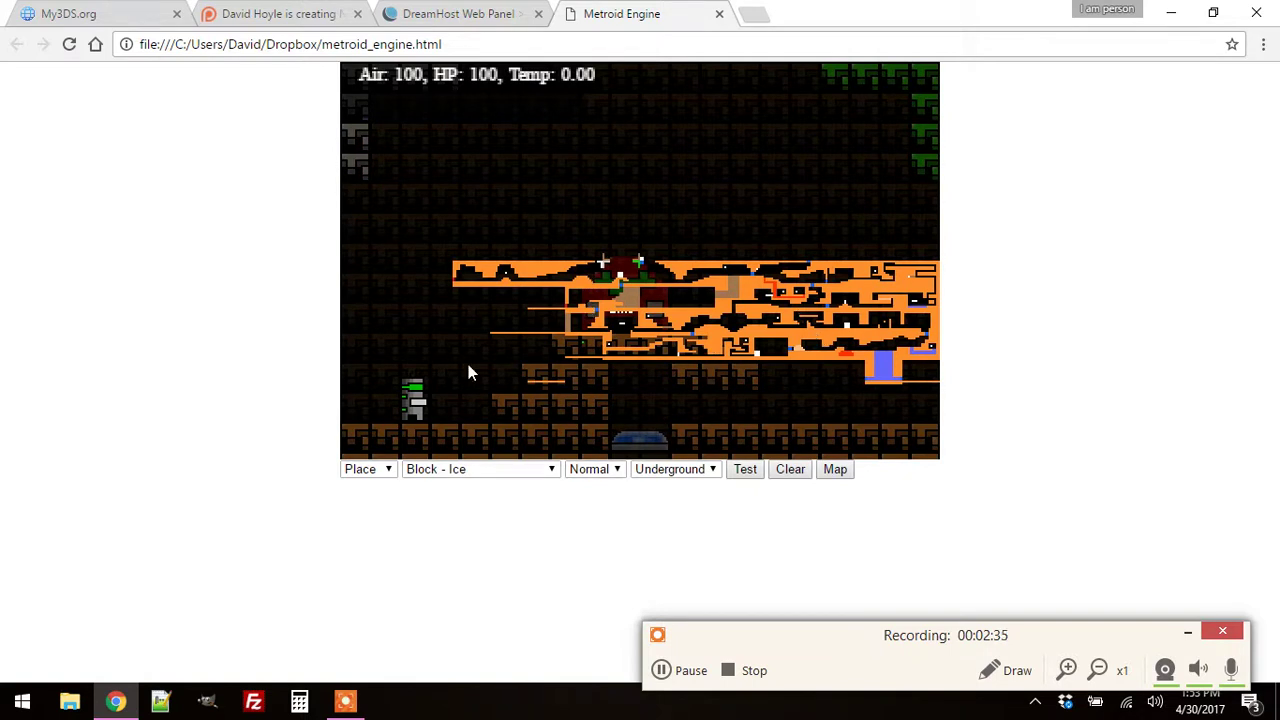
left_click(845, 472)
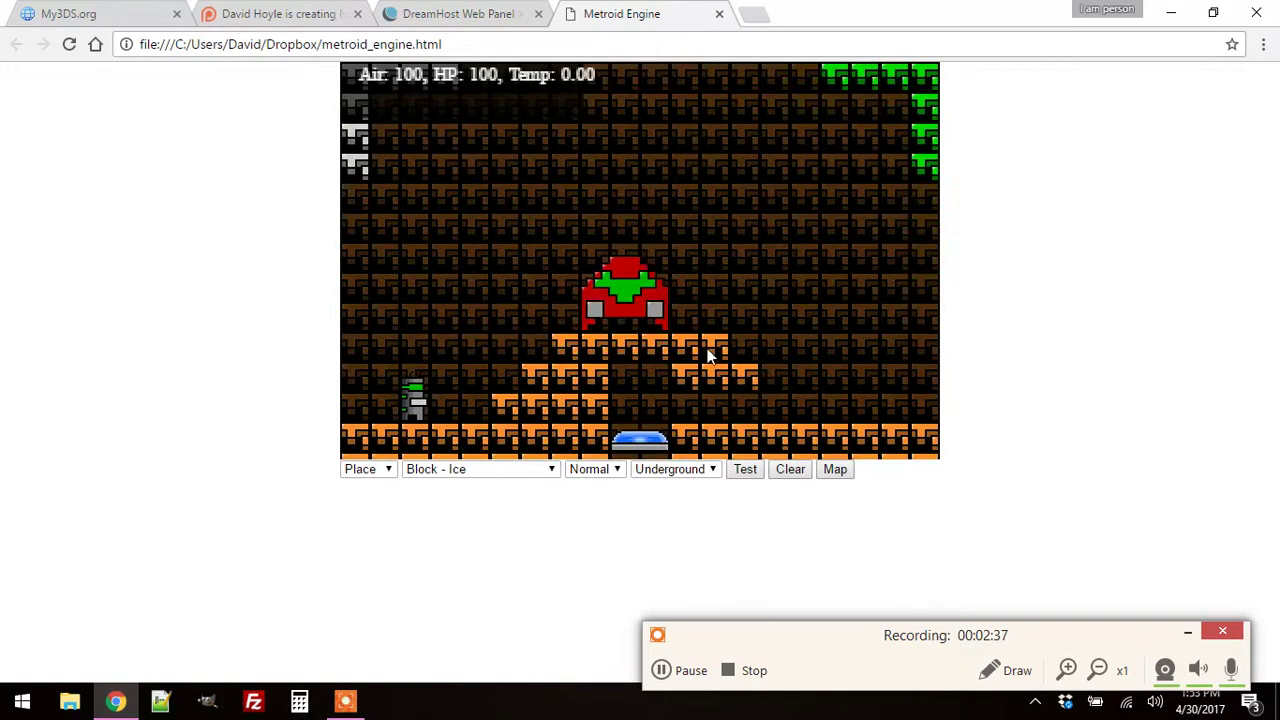
left_click_drag(656, 226, 803, 285)
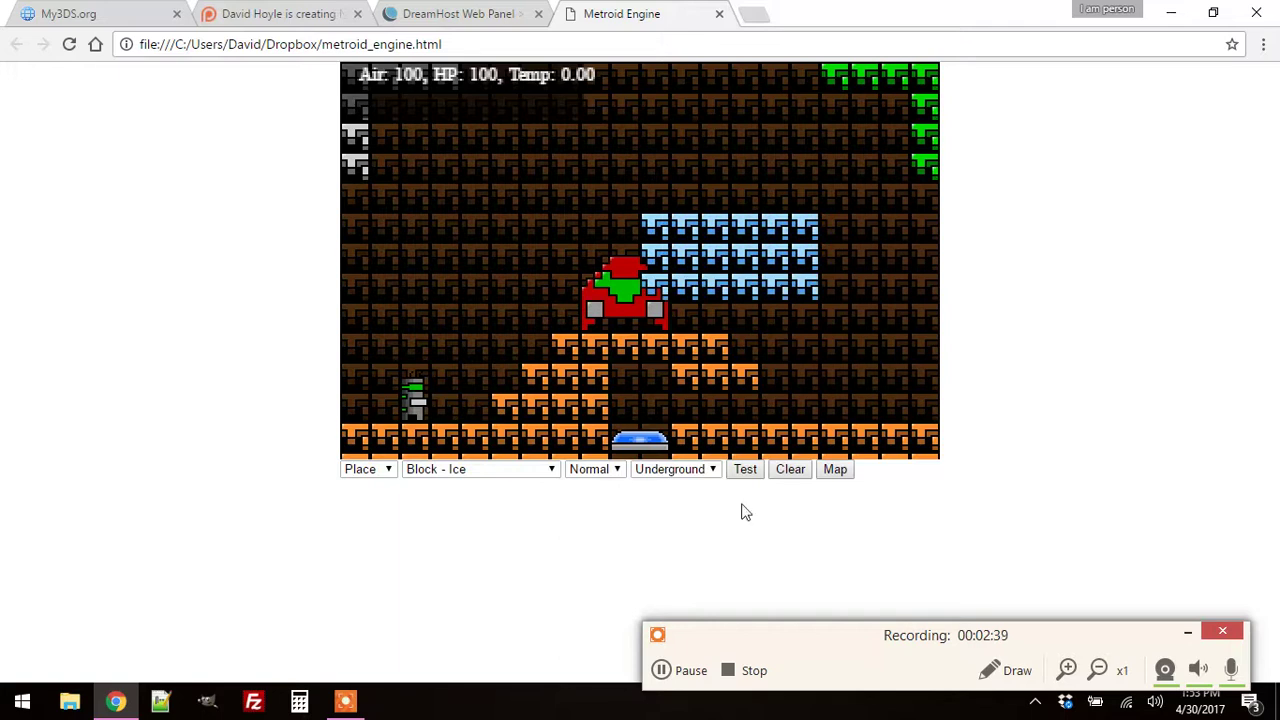
left_click(720, 466)
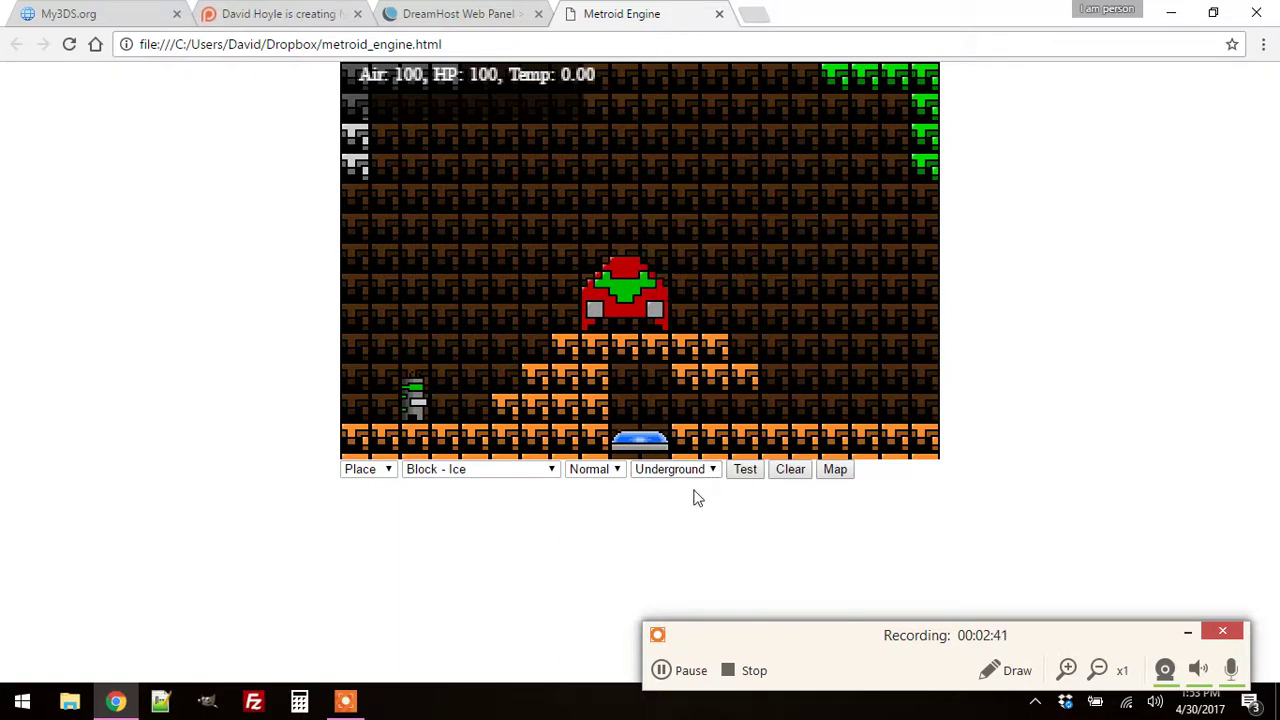
Keep Underground selected and display its orange area map over the room
left_click(688, 474)
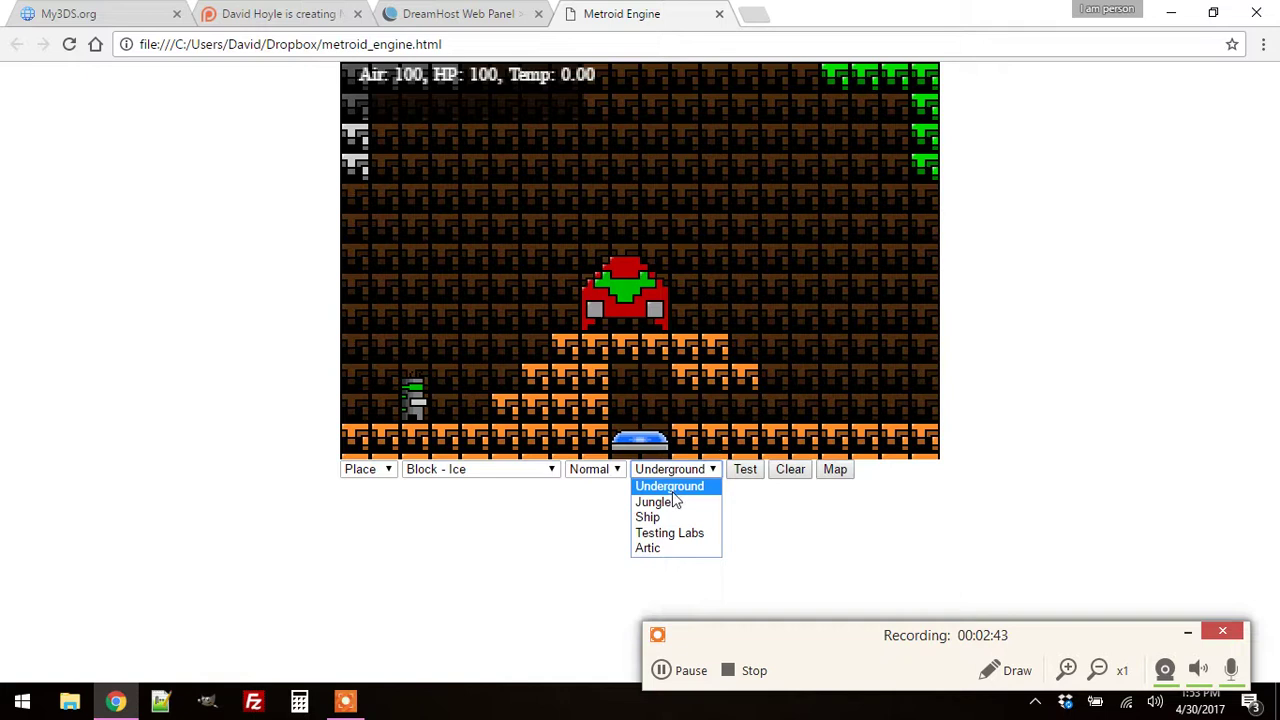
left_click(675, 500)
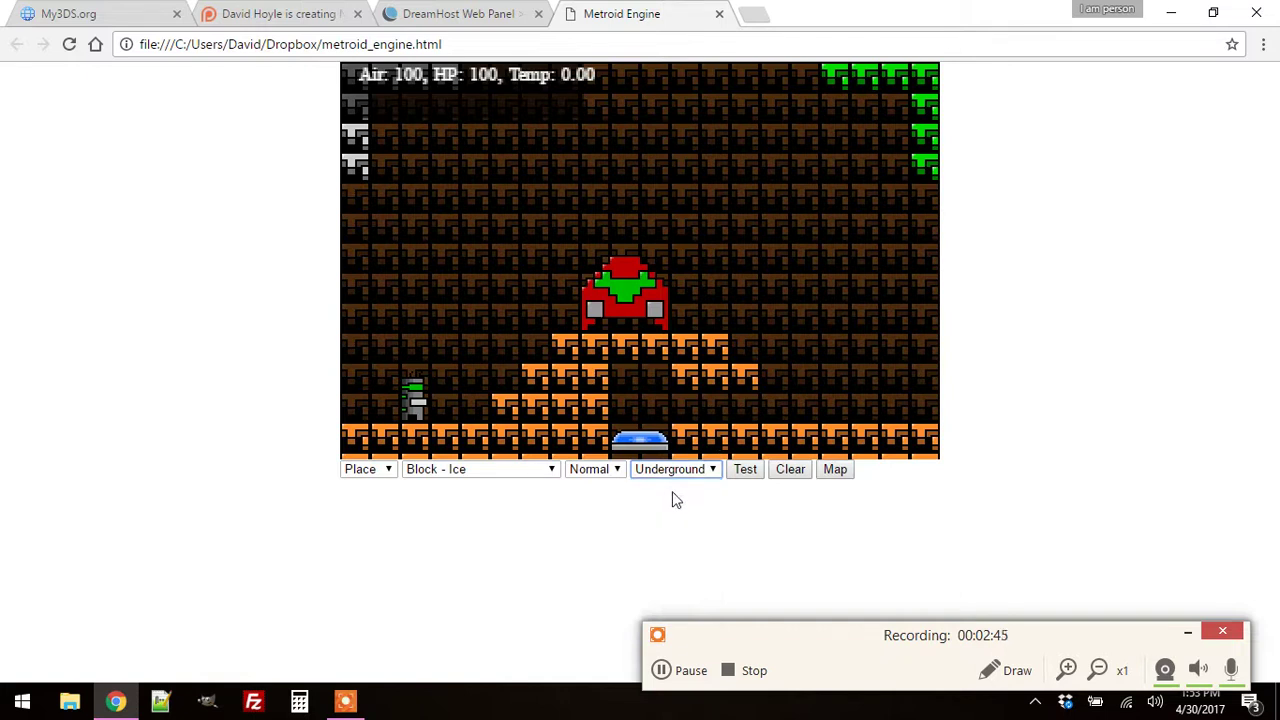
left_click(838, 474)
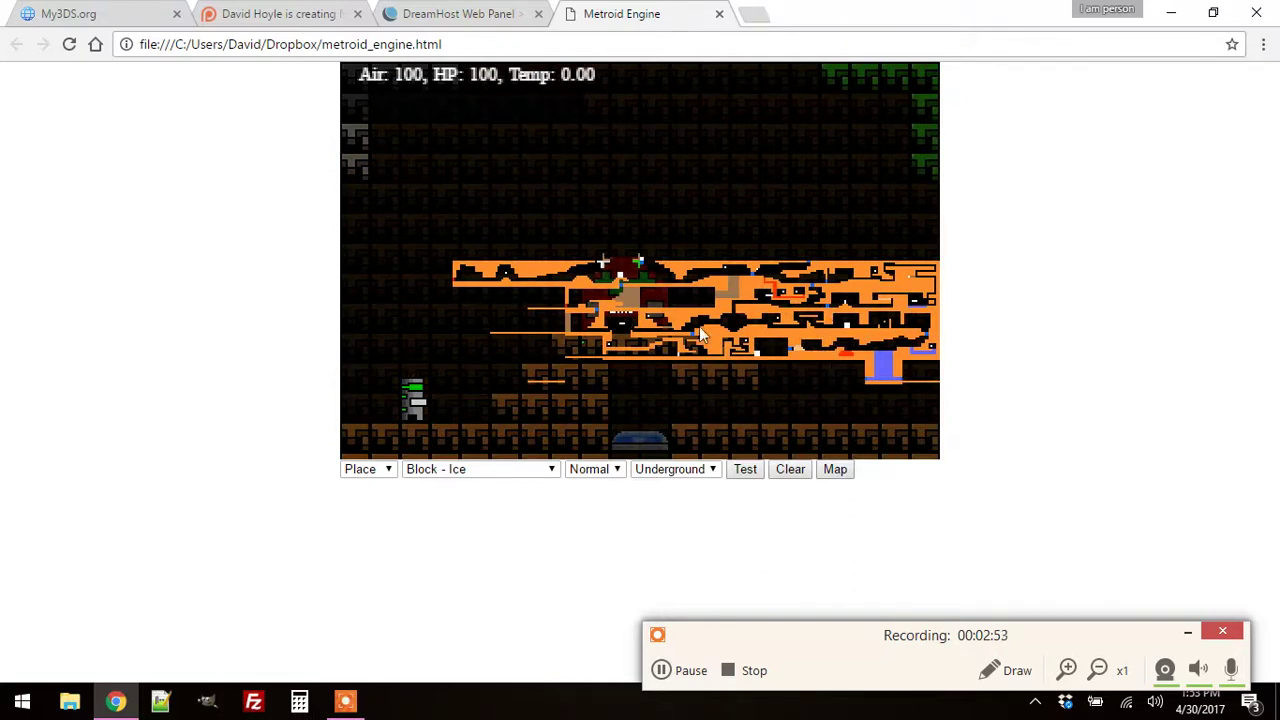
left_click(672, 469)
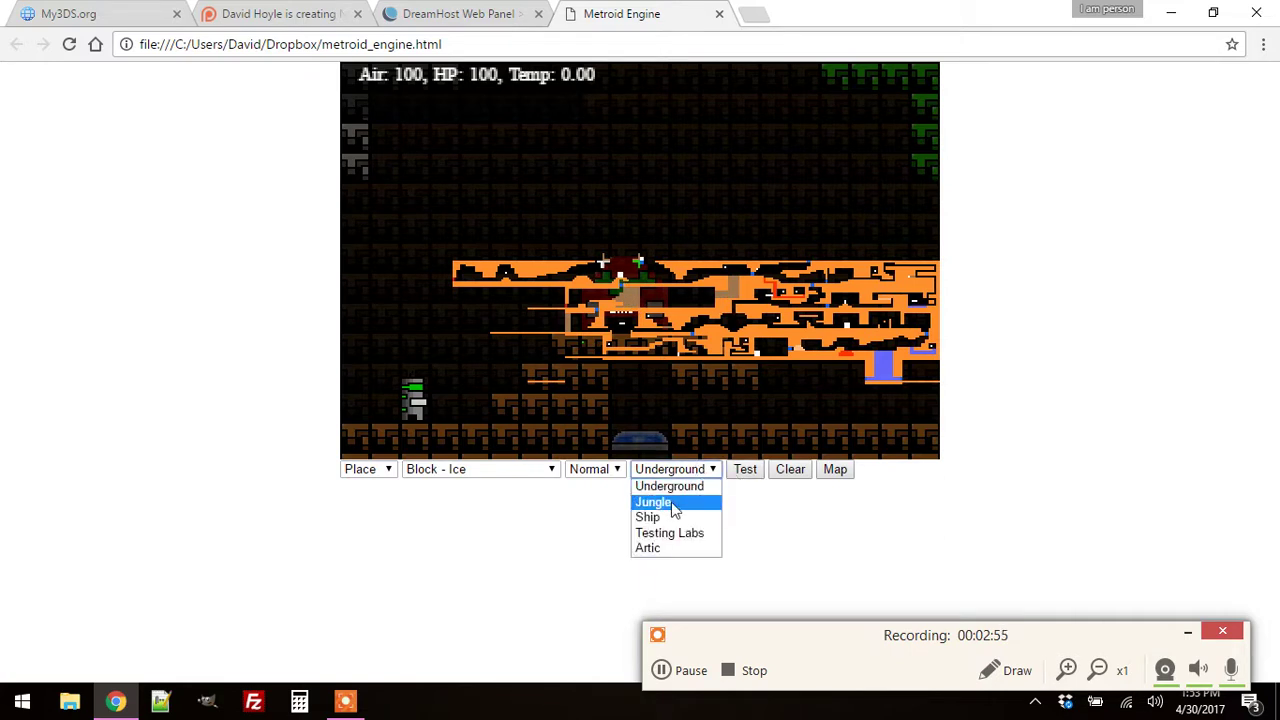
left_click(680, 512)
key("Down")
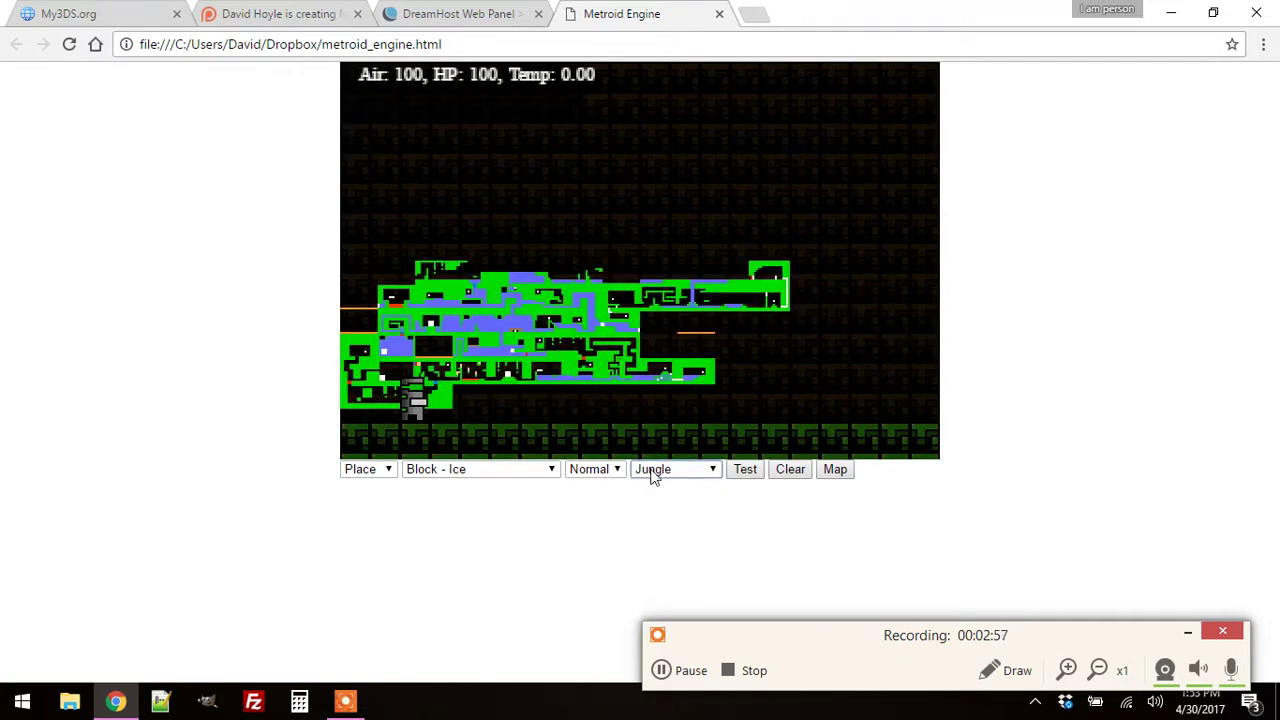
left_click(655, 475)
left_click(664, 487)
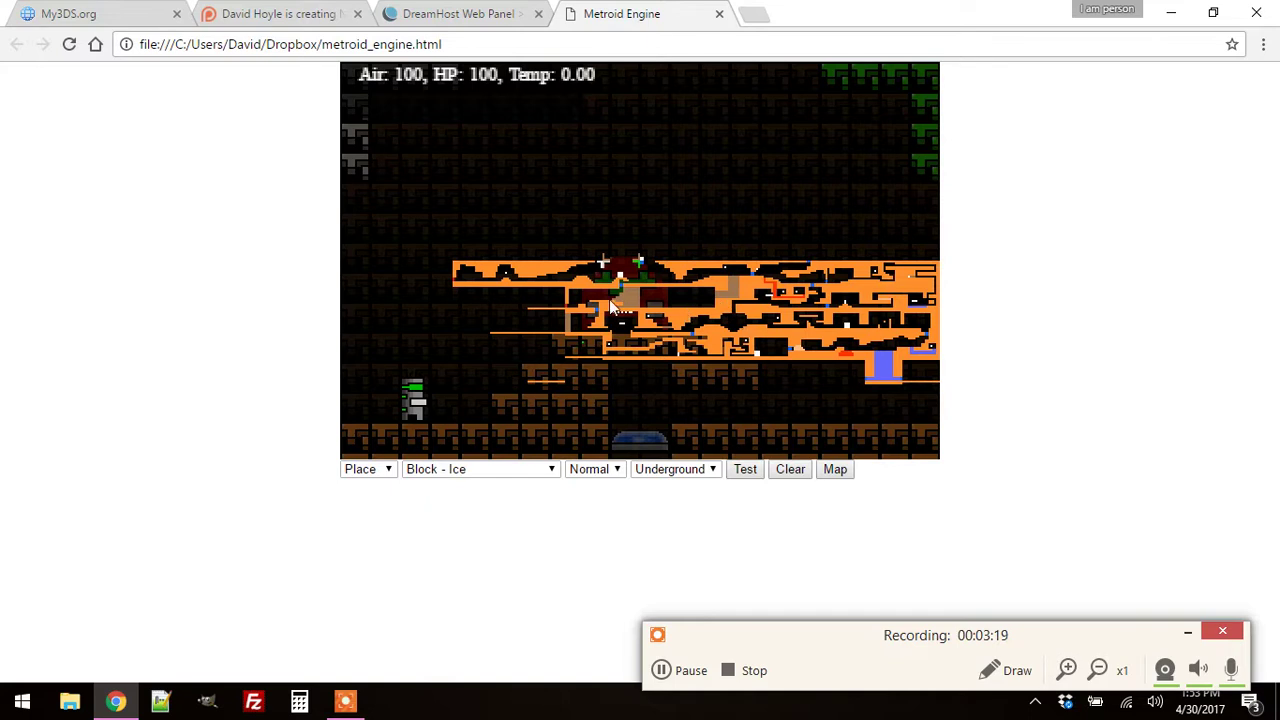
Preview the Jungle, Ship and Artic levels in turn, then reload Underground
left_click(686, 472)
left_click(686, 501)
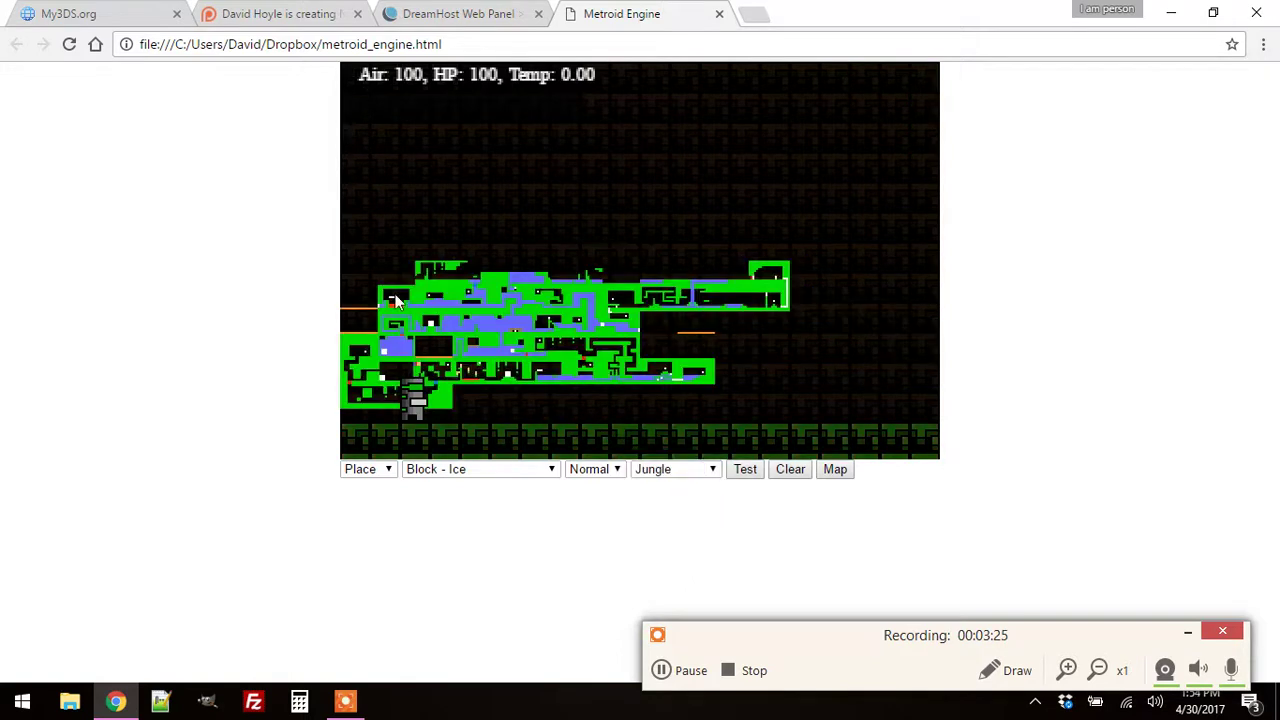
left_click(670, 472)
left_click(666, 519)
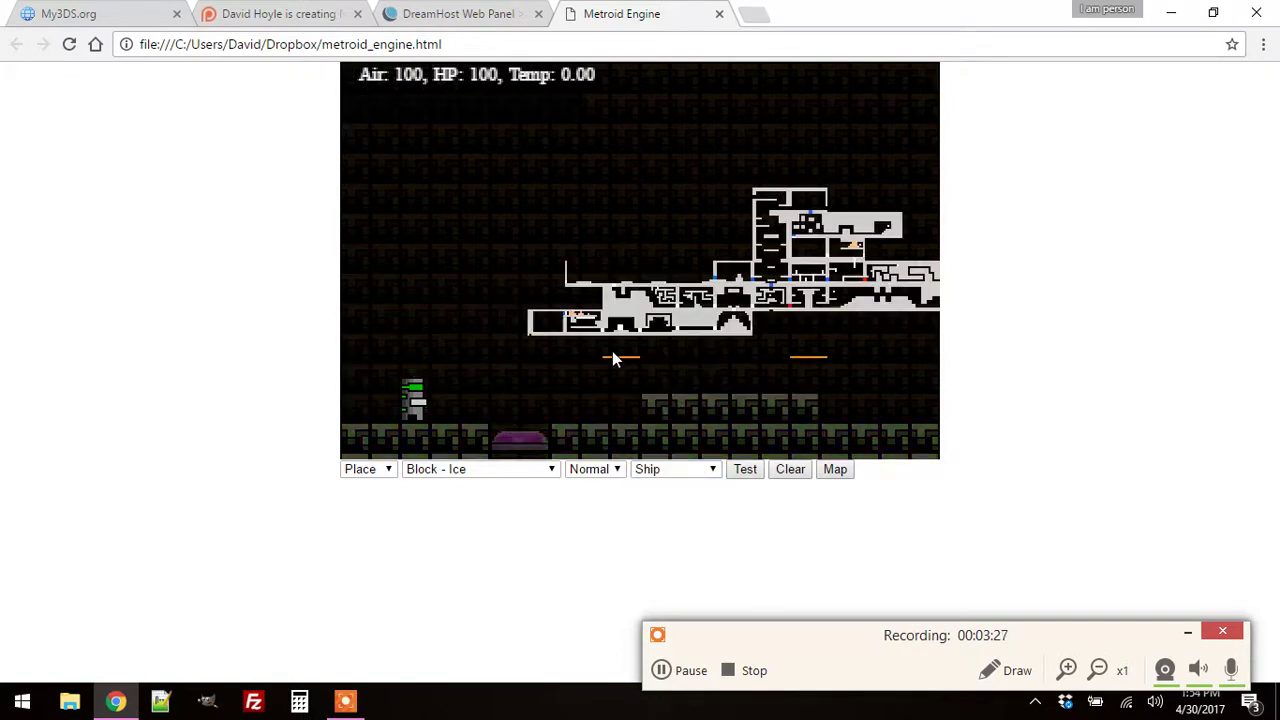
left_click(712, 472)
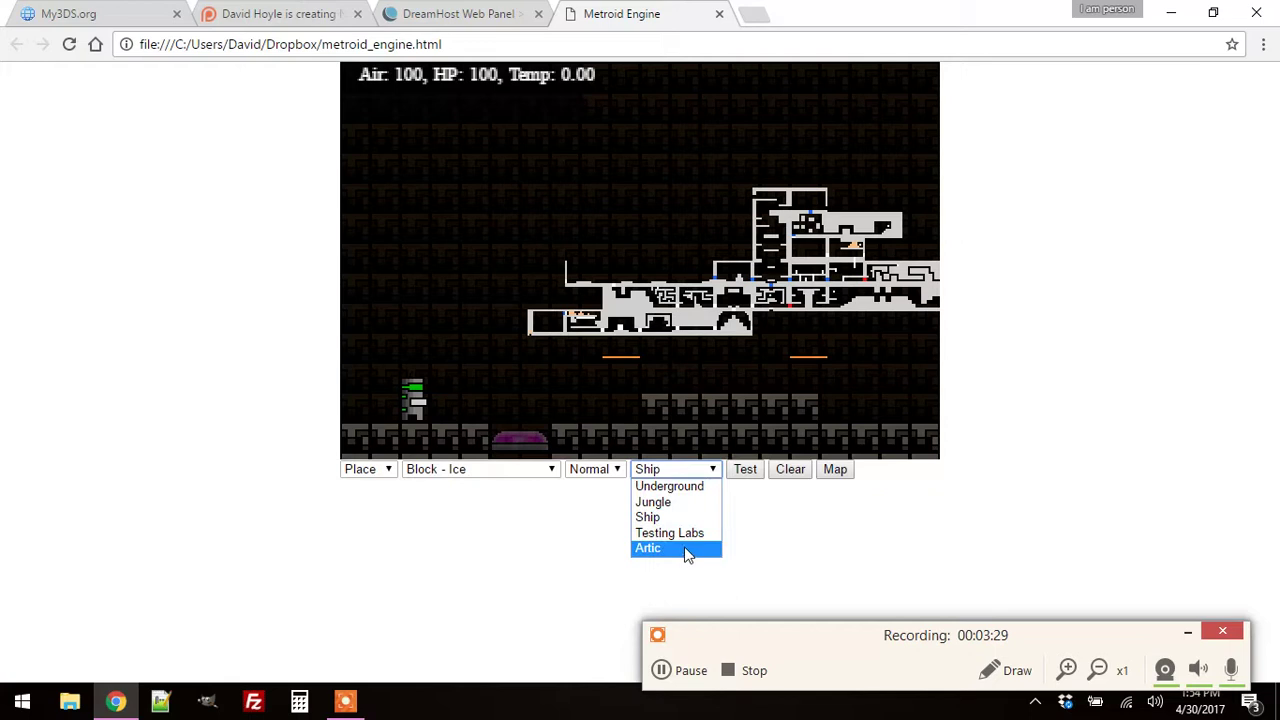
left_click(690, 548)
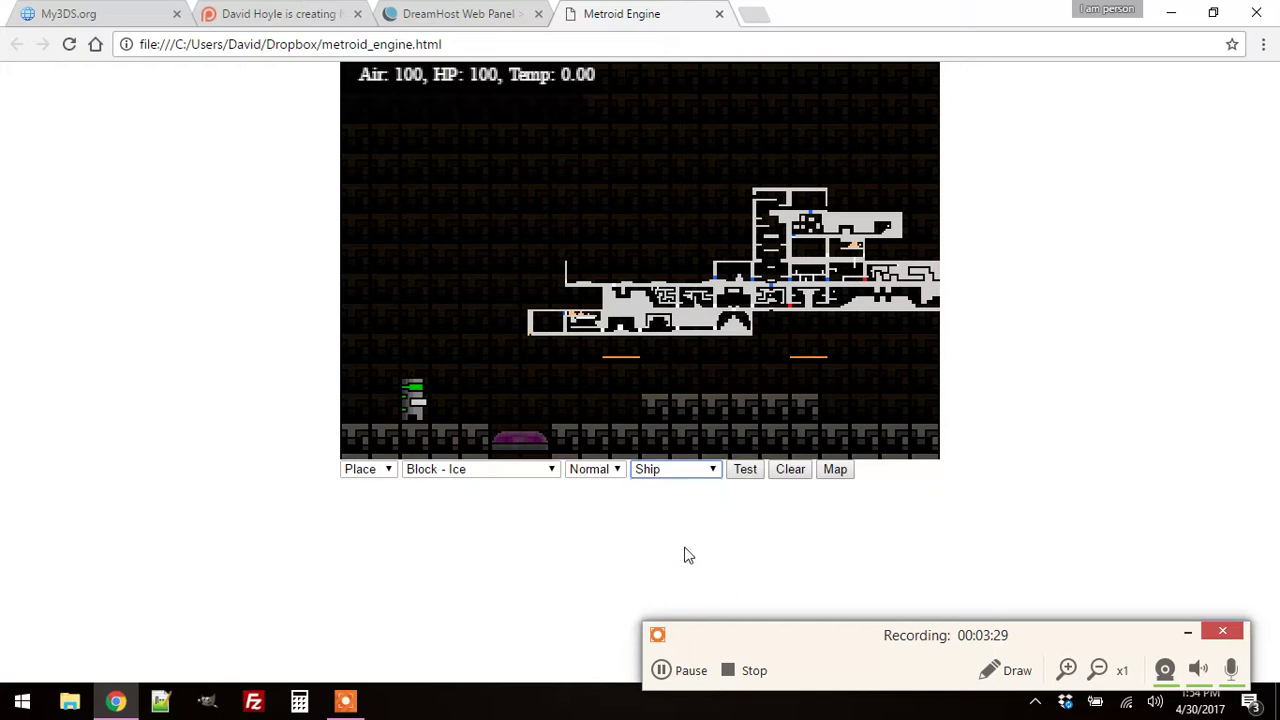
left_click(686, 472)
left_click(672, 486)
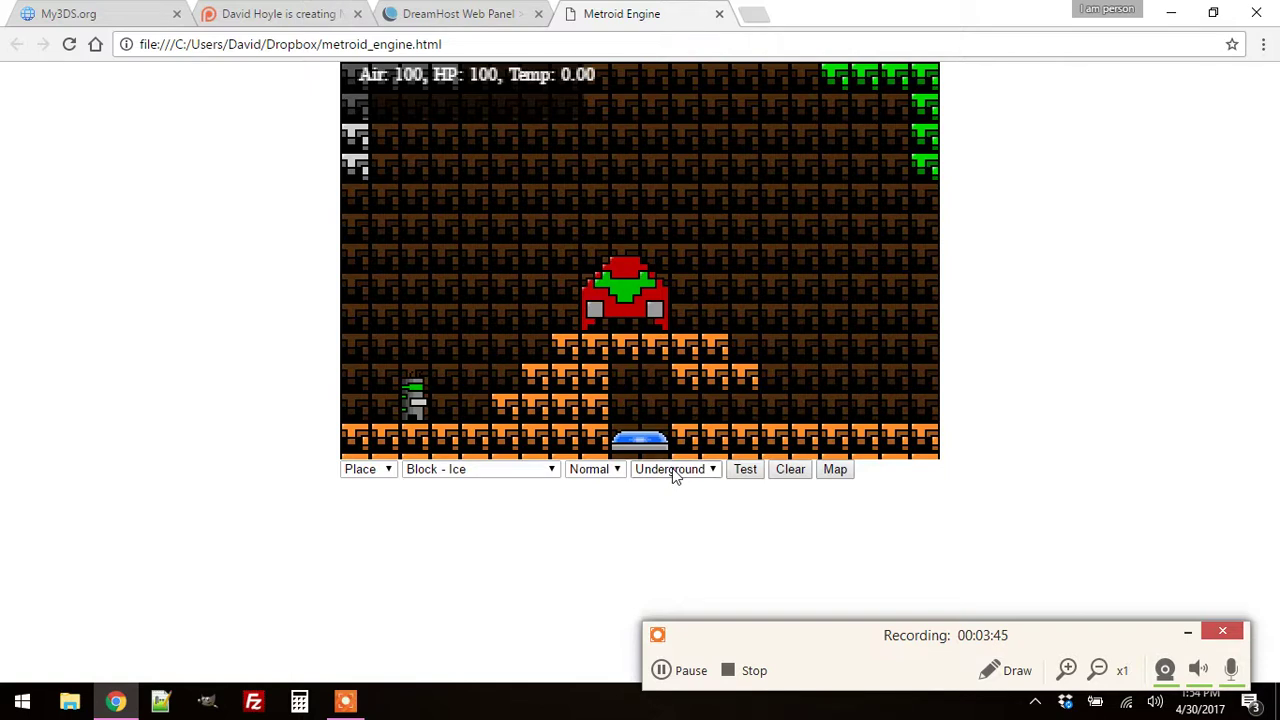
Show and close the Underground area map, then load the Testing Labs level
left_click(840, 471)
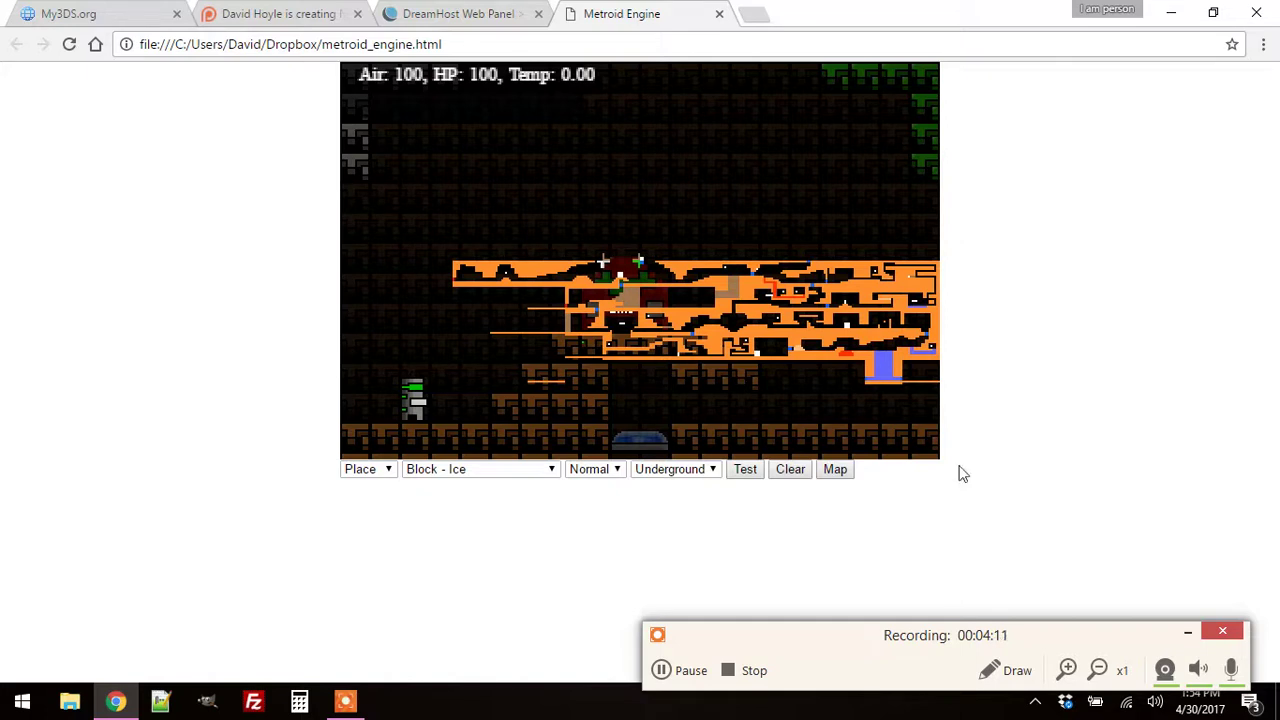
left_click(822, 475)
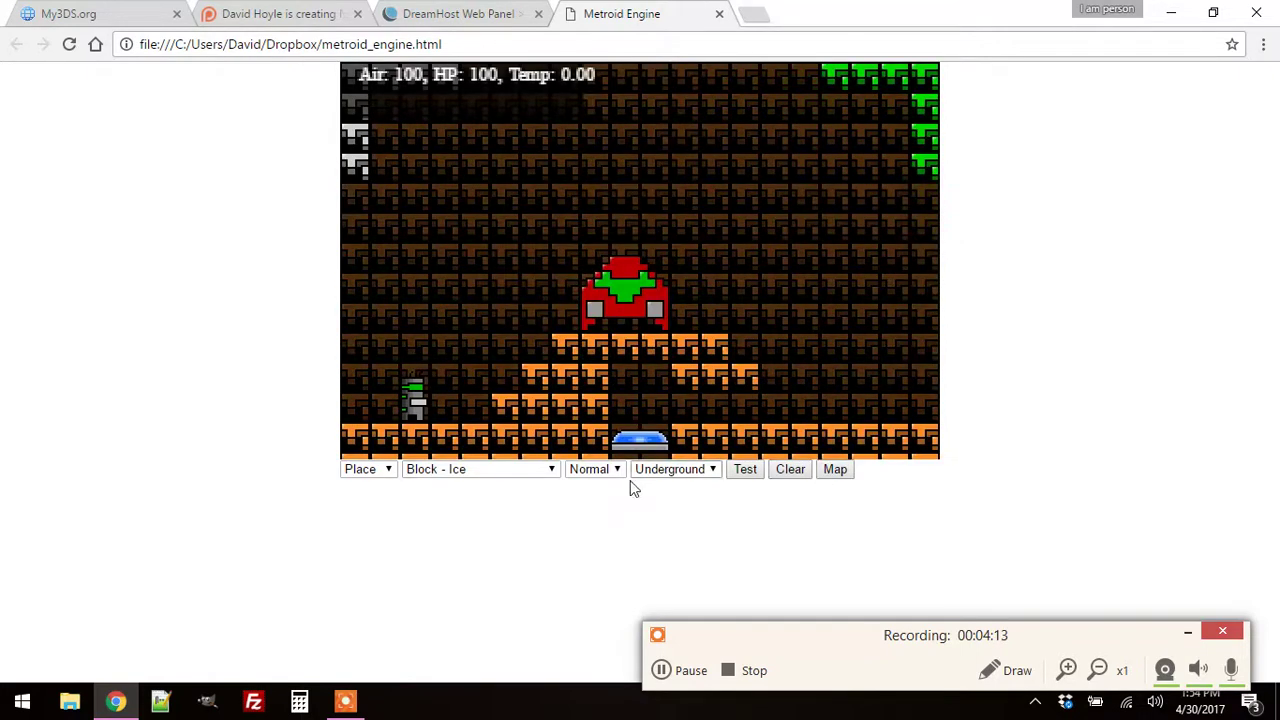
left_click(660, 472)
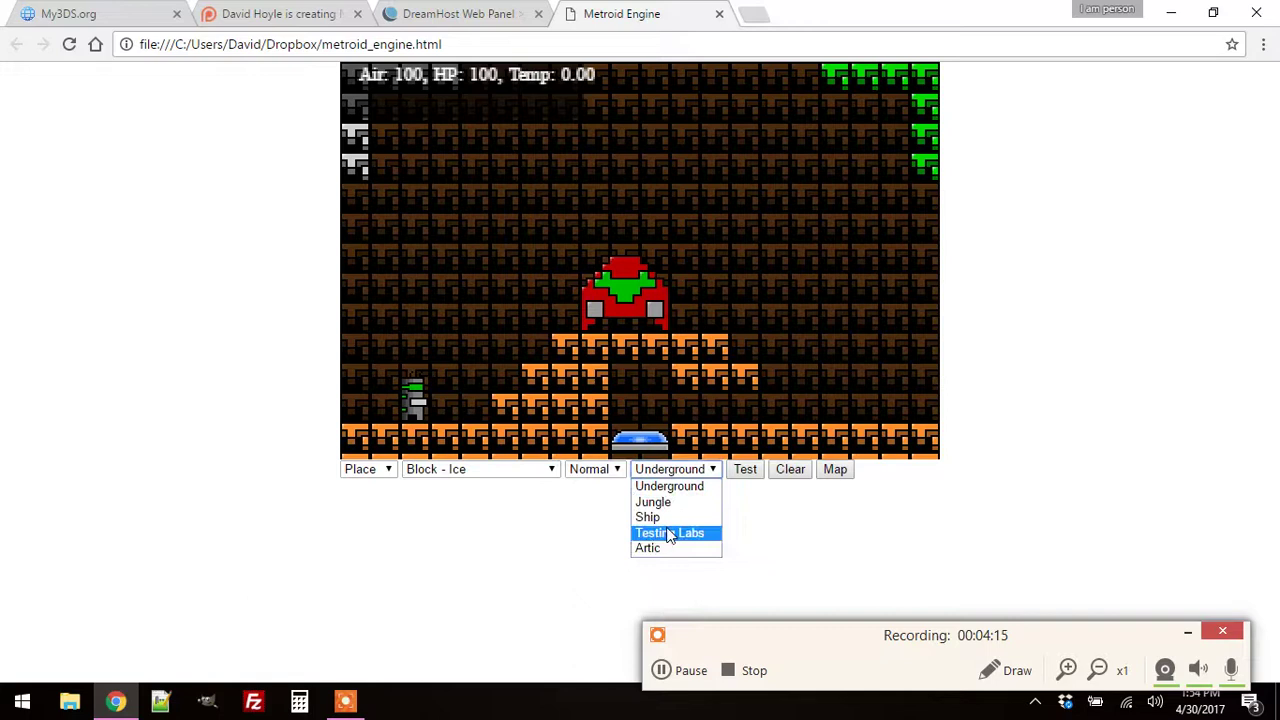
left_click(669, 531)
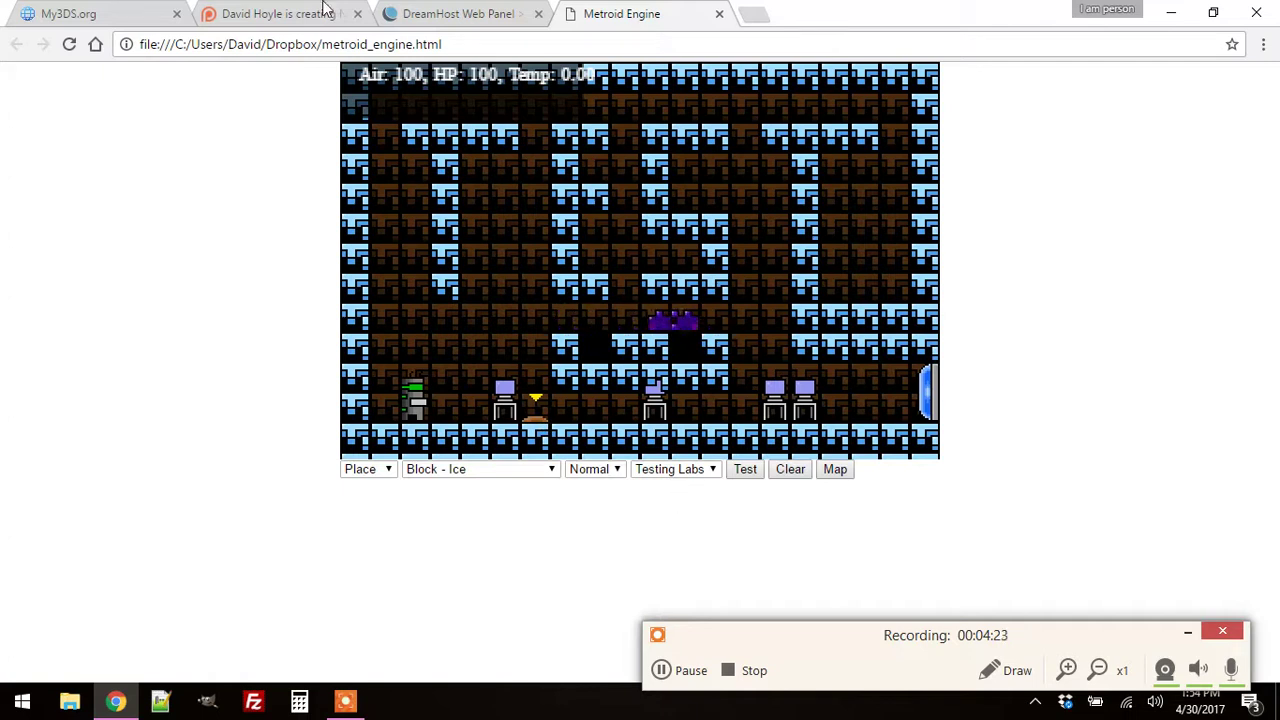
Glance at the Patreon page, then switch back to the My3DS.org home menu tab
left_click(229, 8)
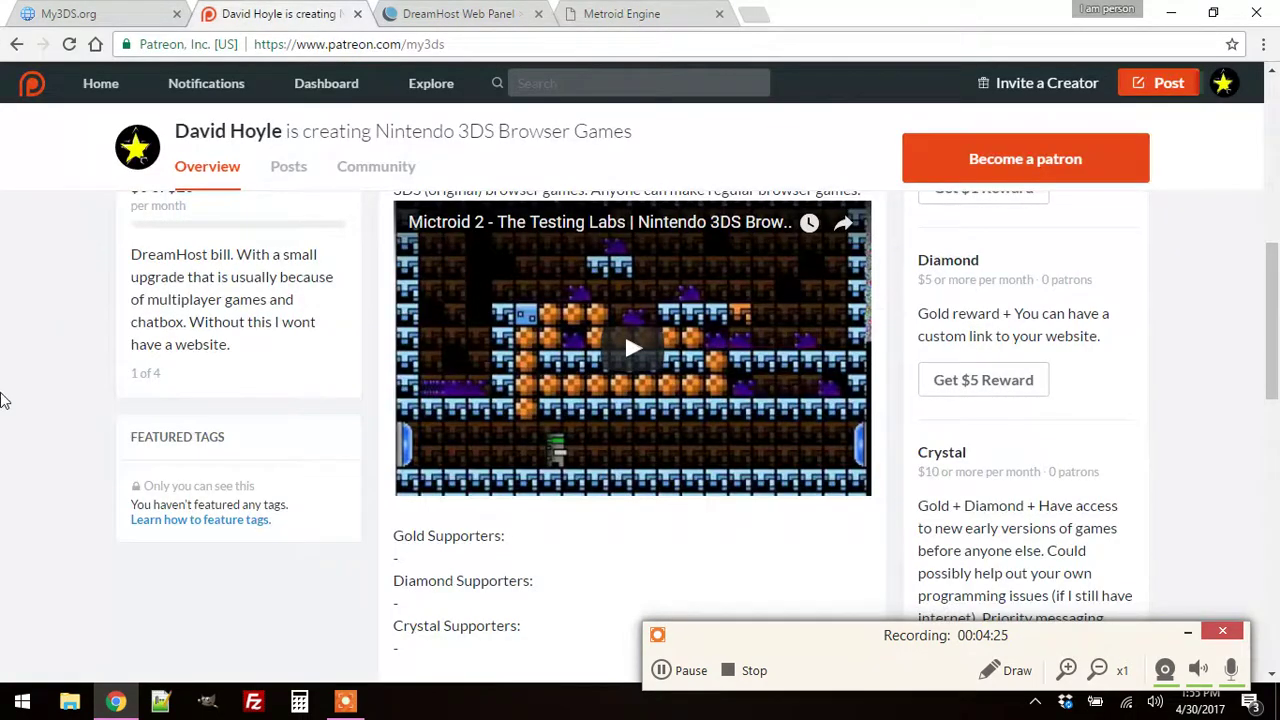
scroll(5, 400, "up", 3)
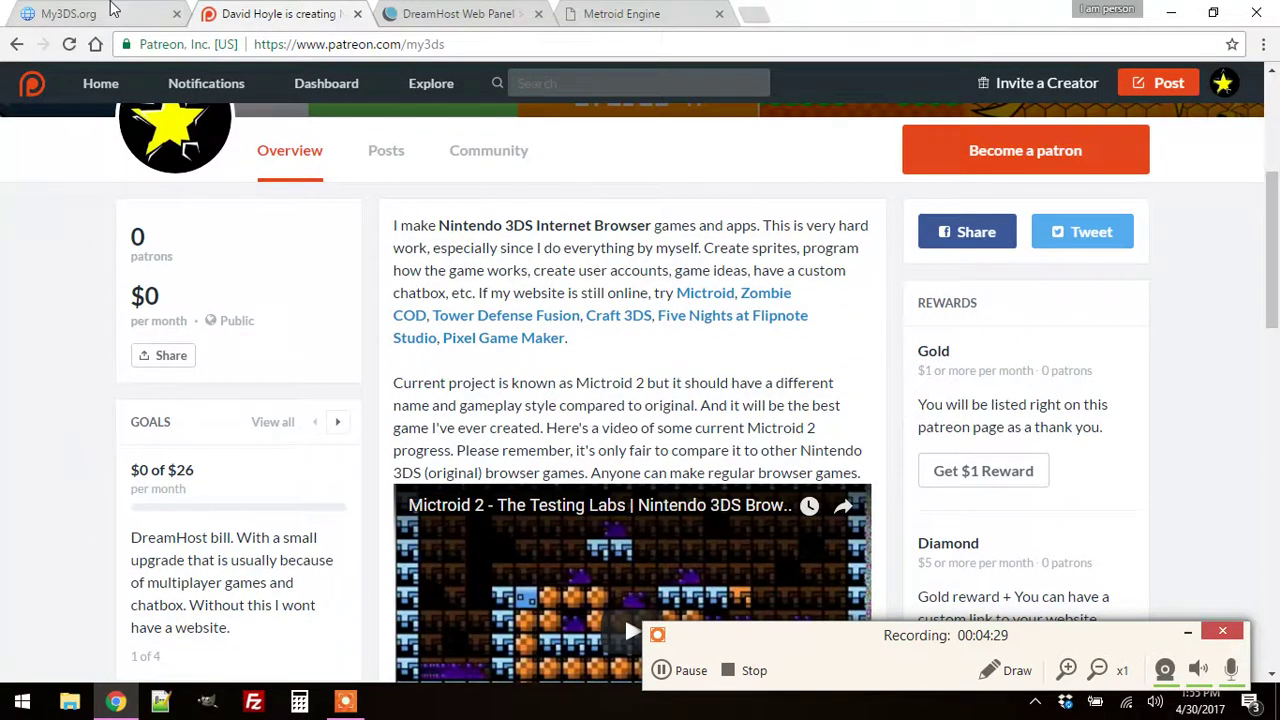
key("ctrl+shift+Tab")
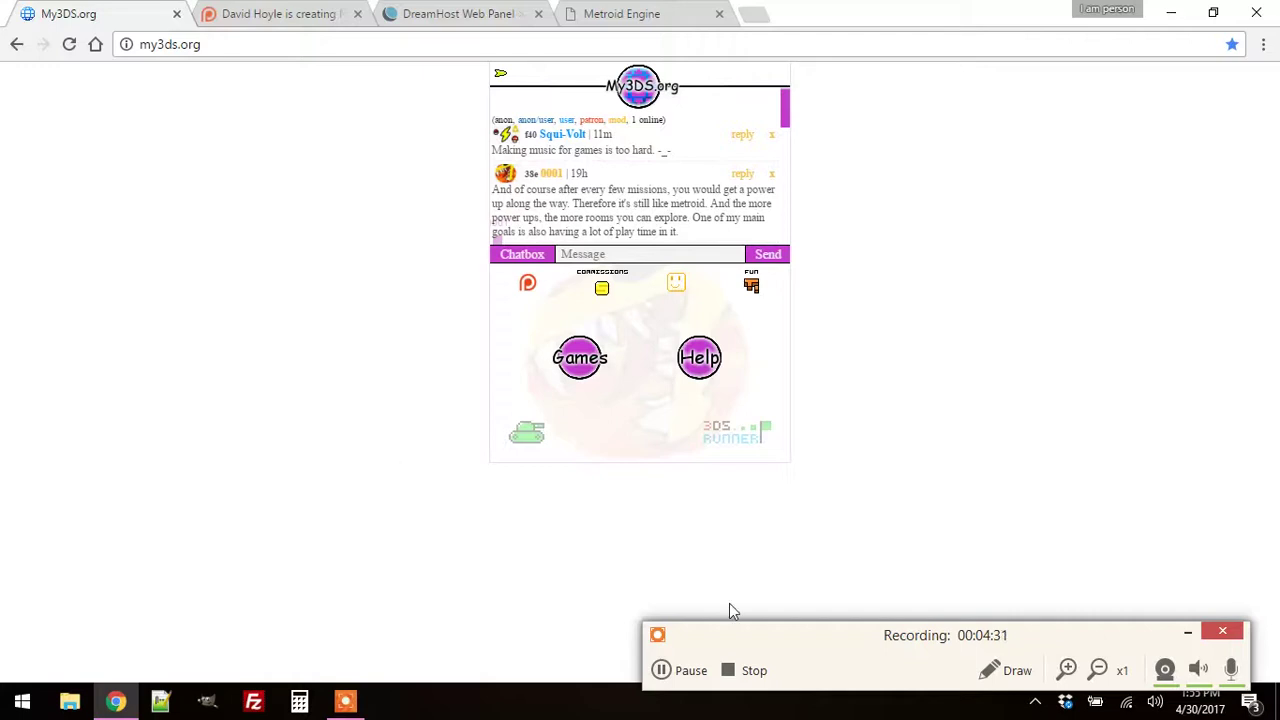